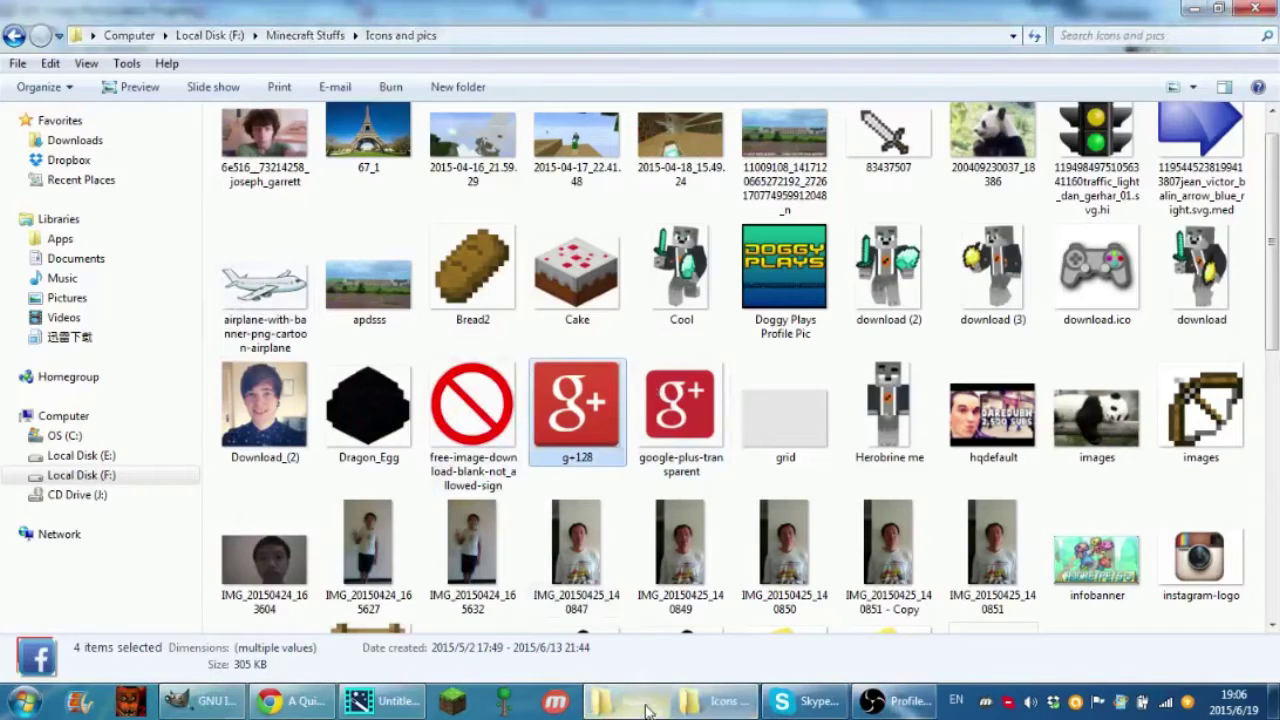
# Open the sunset wallpaper from the New Outro Making folder in GIMP as a 1920x1080 image.
pyautogui.click(647, 710)
pyautogui.click(1217, 175)
pyautogui.click(203, 700)
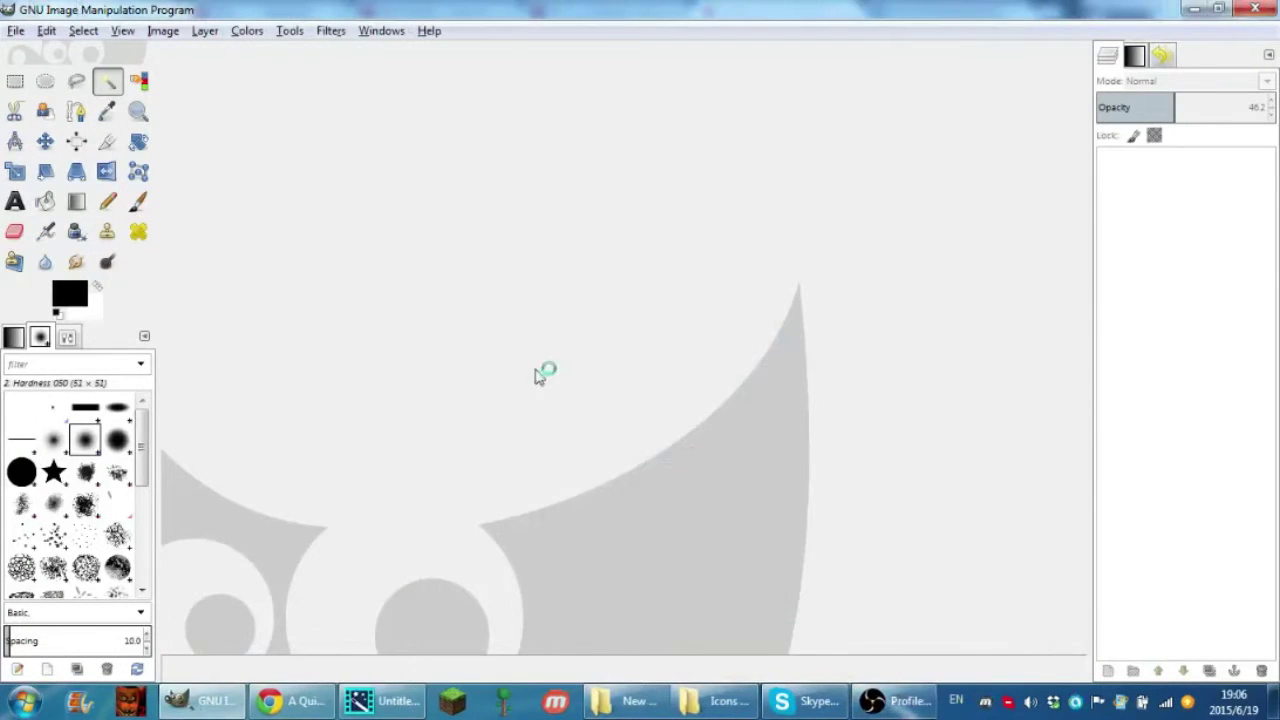
pyautogui.moveTo(893, 710); pyautogui.dragTo(517, 640)
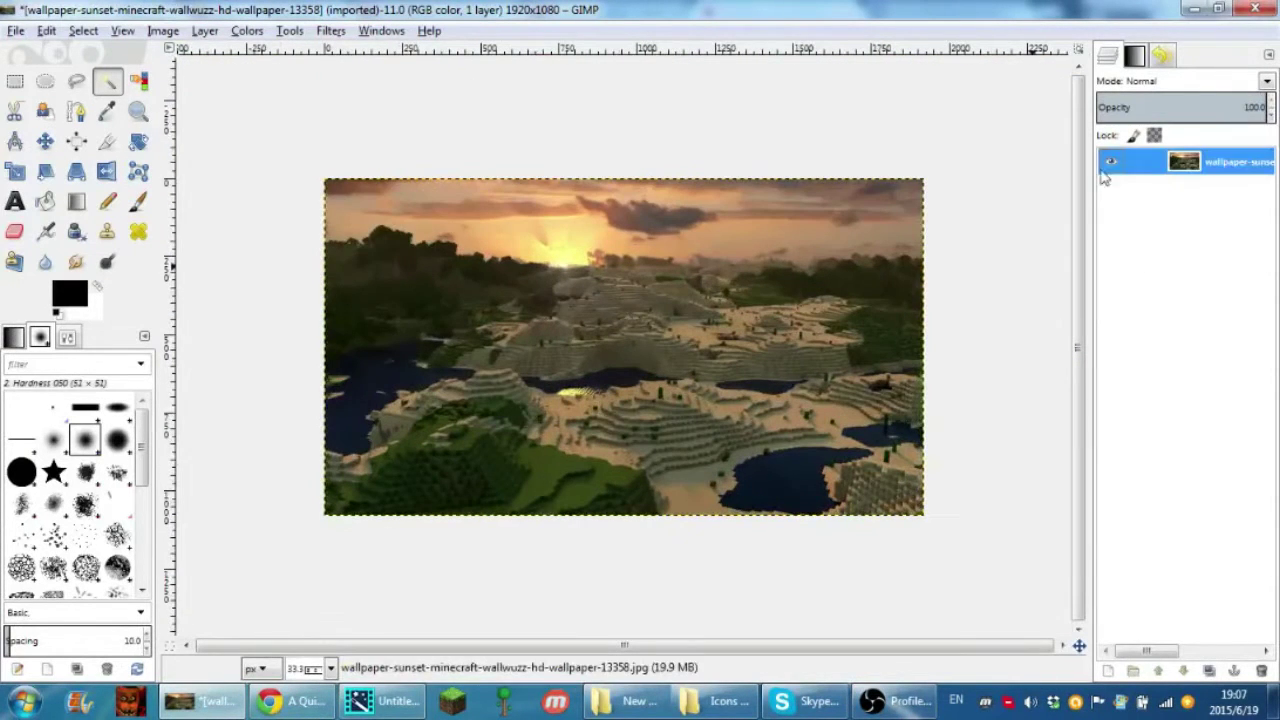
# Apply Gaussian Blur to the sunset wallpaper and add minecraft_grass as a layer on top.
pyautogui.click(331, 30)
pyautogui.click(599, 126)
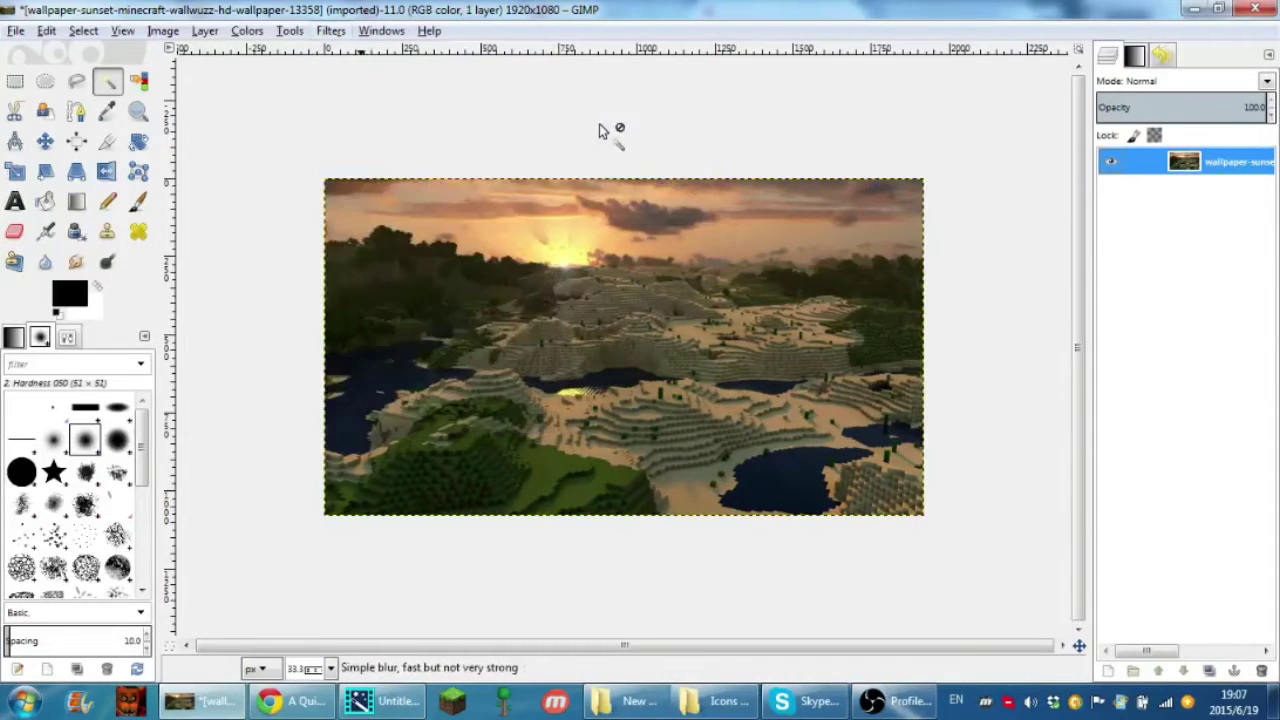
pyautogui.click(660, 559)
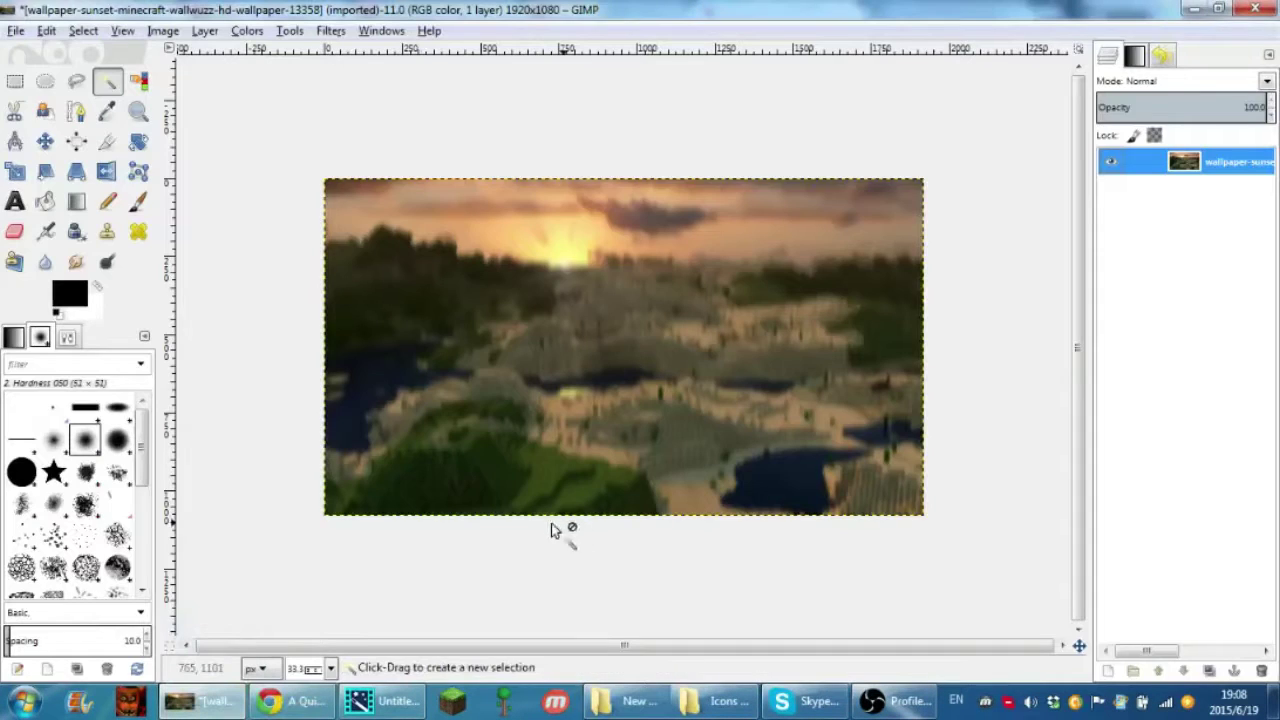
pyautogui.moveTo(530, 494); pyautogui.dragTo(532, 495)
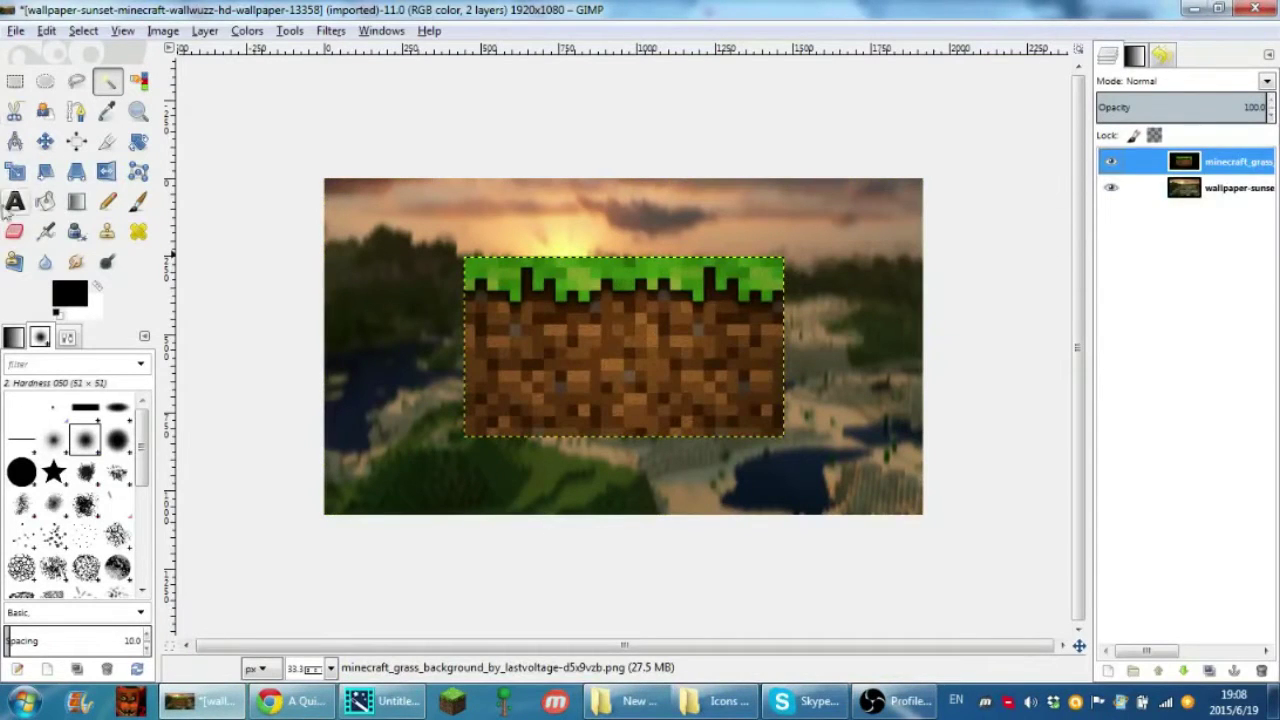
# Scale the grass layer up so it covers the whole canvas.
pyautogui.click(15, 171)
pyautogui.click(777, 297)
pyautogui.moveTo(779, 265); pyautogui.dragTo(935, 195)
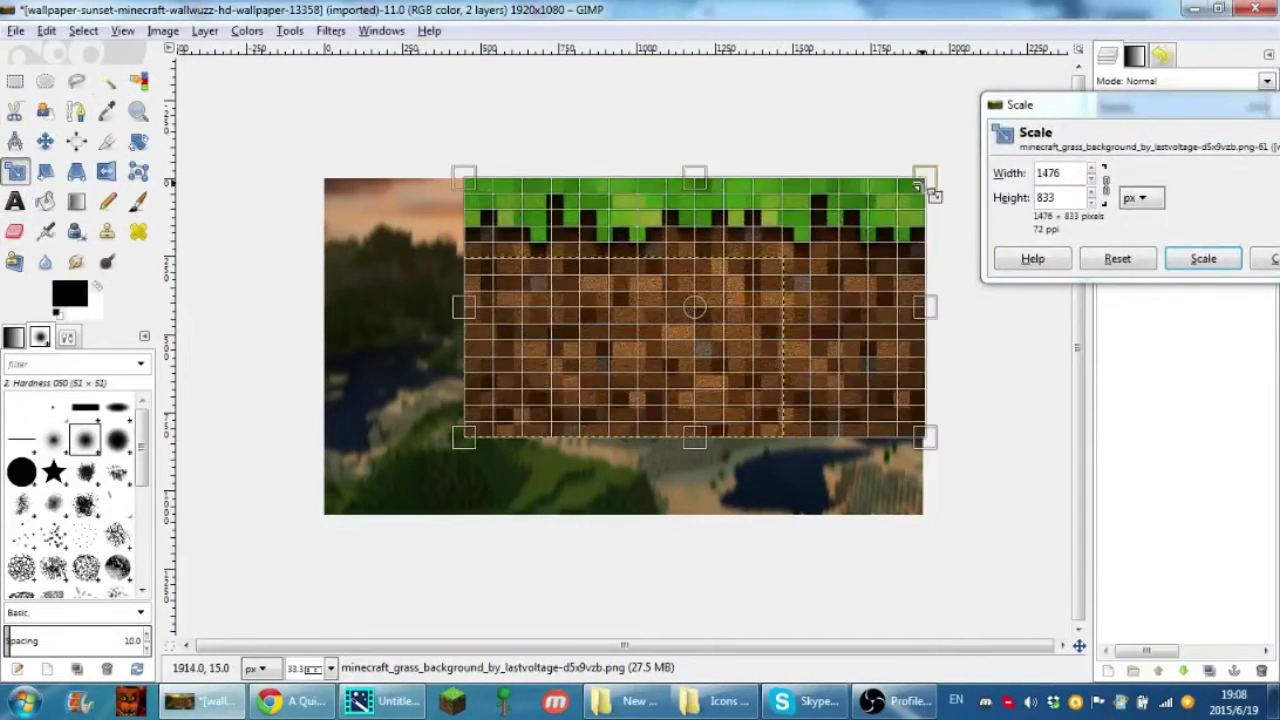
pyautogui.moveTo(414, 486); pyautogui.dragTo(320, 518)
pyautogui.click(1203, 258)
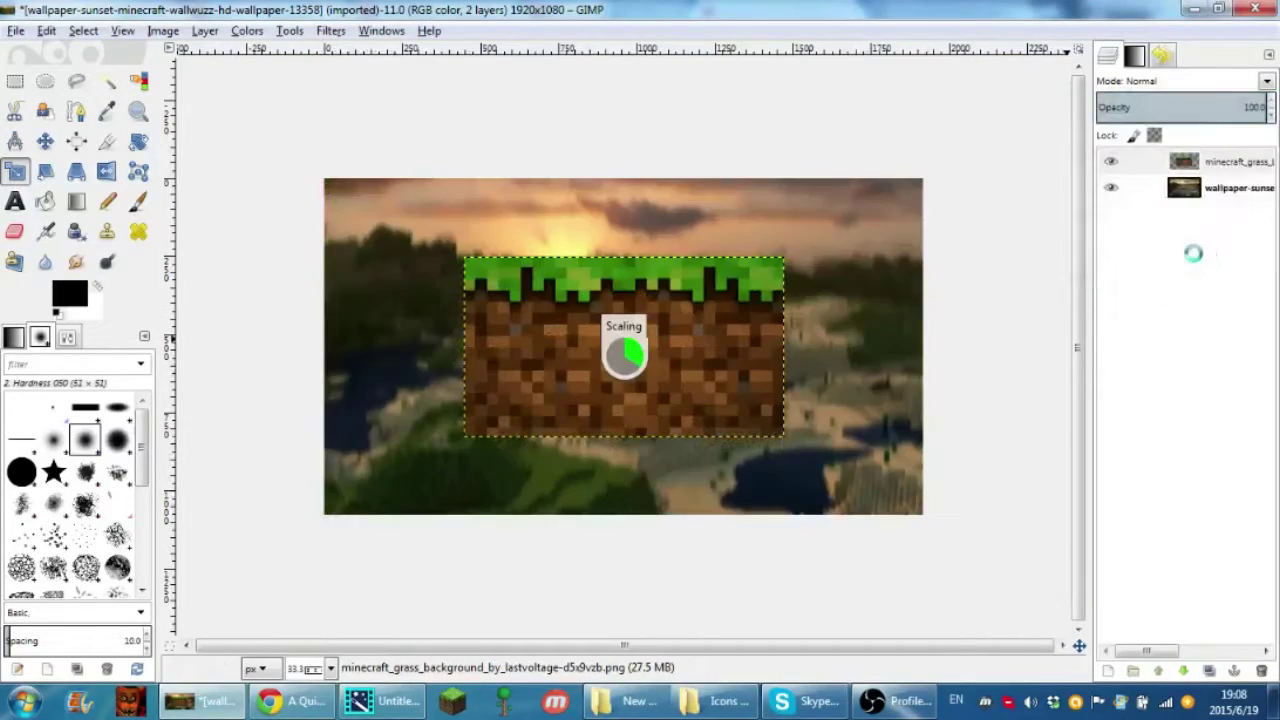
# Rotate the grass layer 180° and shift it up so grass edges the top.
pyautogui.click(138, 141)
pyautogui.moveTo(357, 486)
pyautogui.mouseDown()
pyautogui.moveTo(1085, 240)
pyautogui.moveTo(1005, 162)
pyautogui.mouseUp()
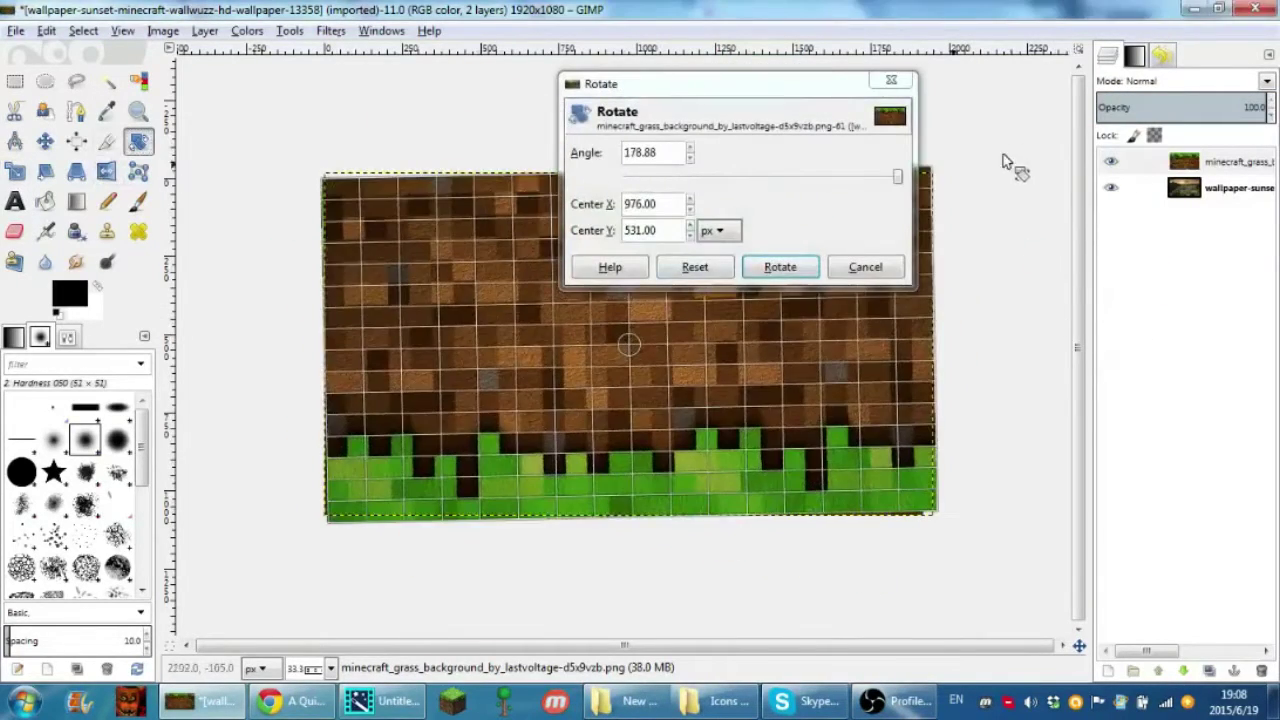
pyautogui.click(772, 266)
pyautogui.moveTo(895, 350); pyautogui.dragTo(932, 223)
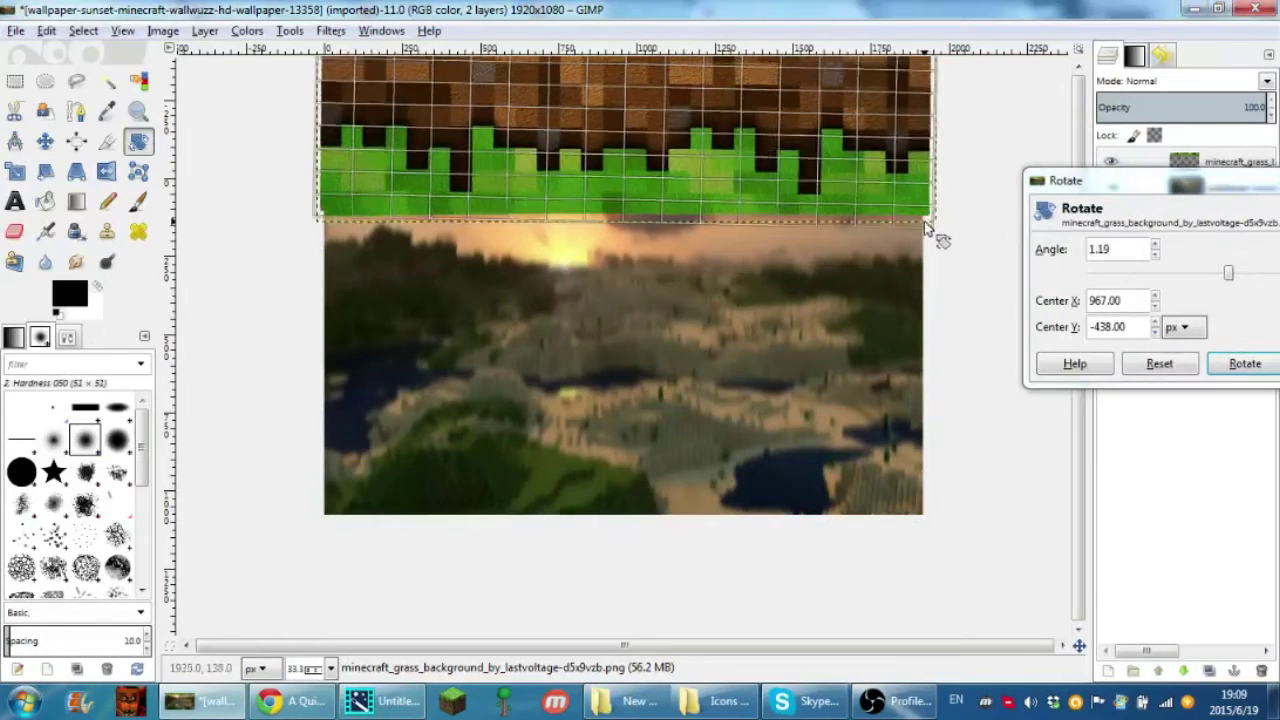
pyautogui.click(1258, 363)
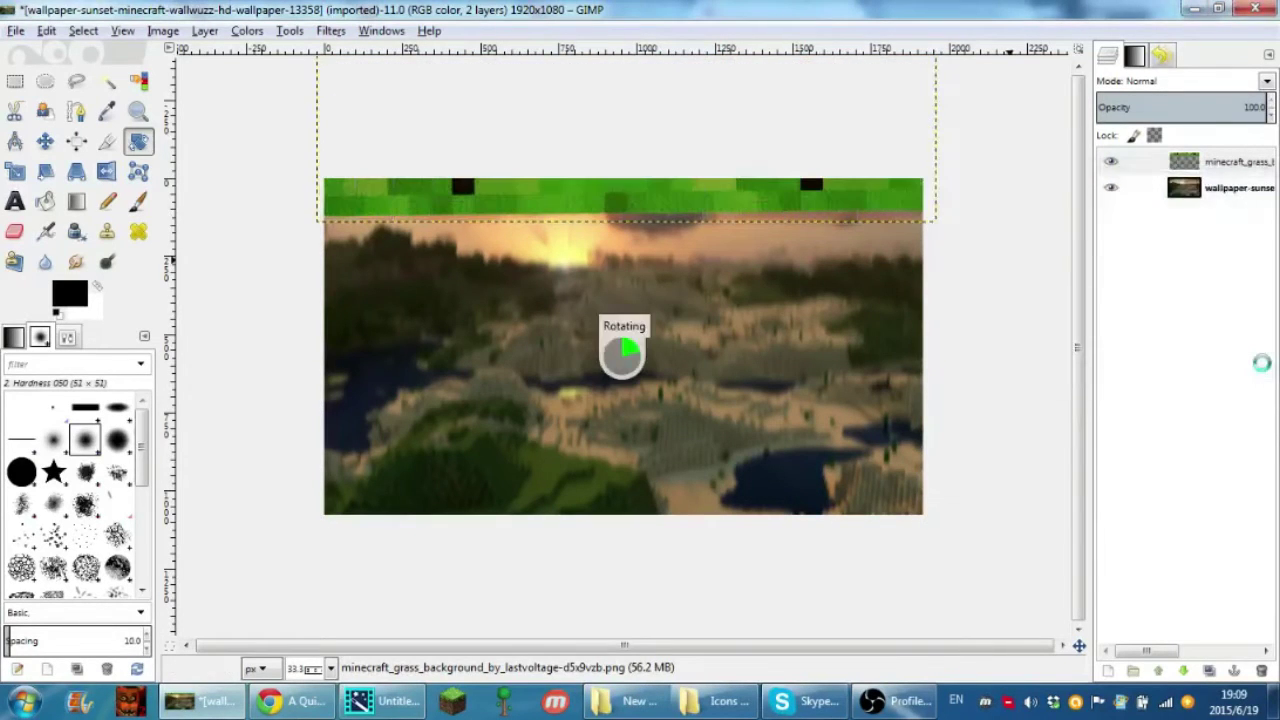
# Duplicate the grass layer, turn the copy upright and move it to the bottom edge.
pyautogui.click(1212, 670)
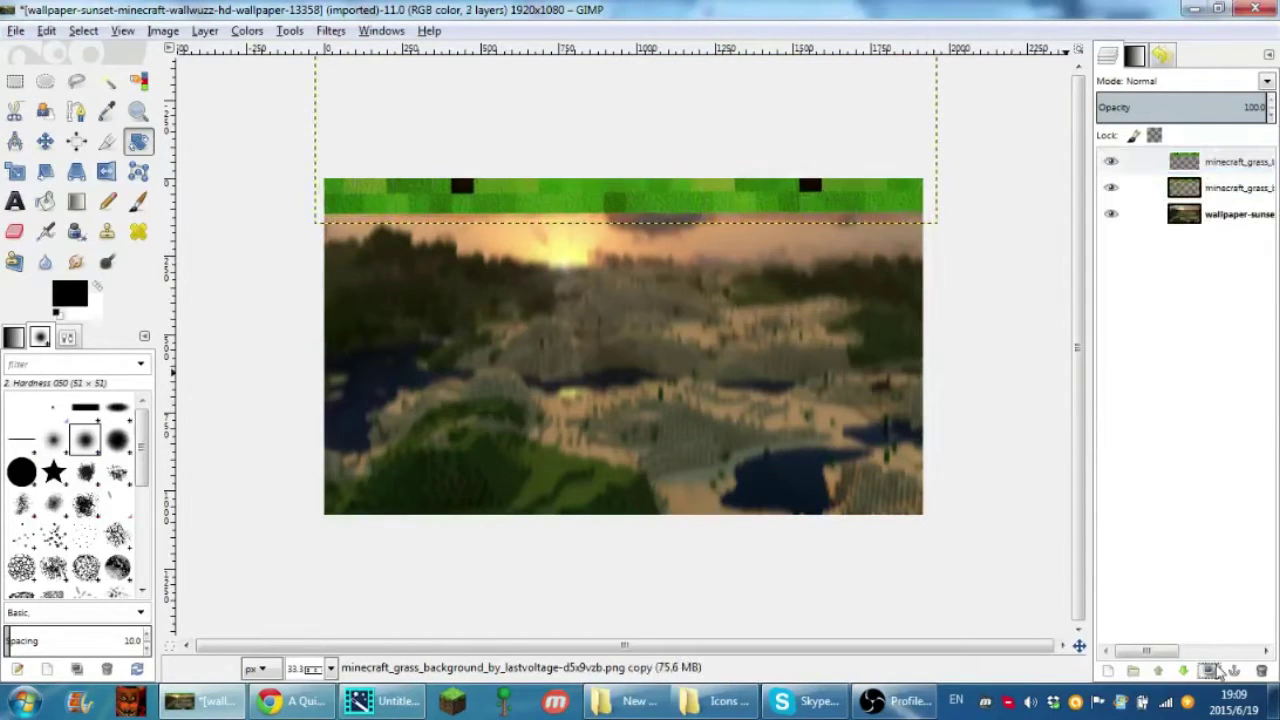
pyautogui.press('m')
pyautogui.moveTo(649, 196); pyautogui.dragTo(608, 494)
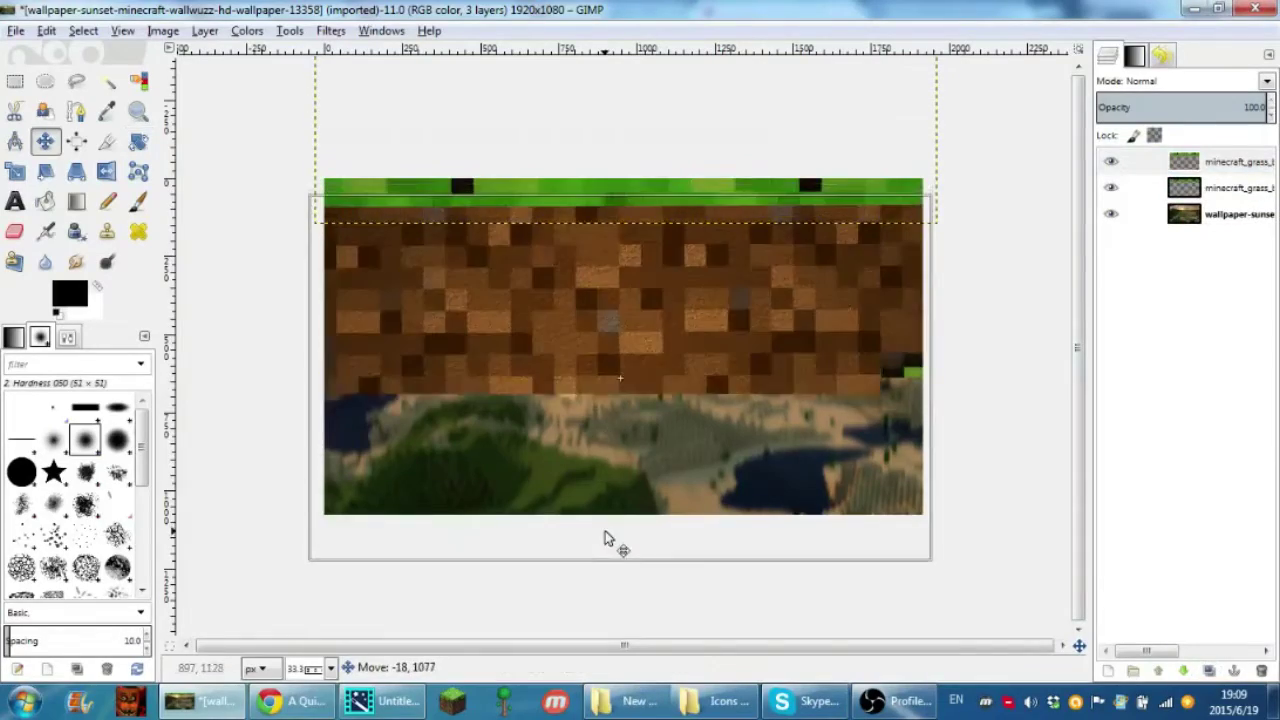
pyautogui.hotkey('shift', 'r')
pyautogui.moveTo(826, 209)
pyautogui.mouseDown()
pyautogui.moveTo(697, 285)
pyautogui.moveTo(530, 420)
pyautogui.mouseUp()
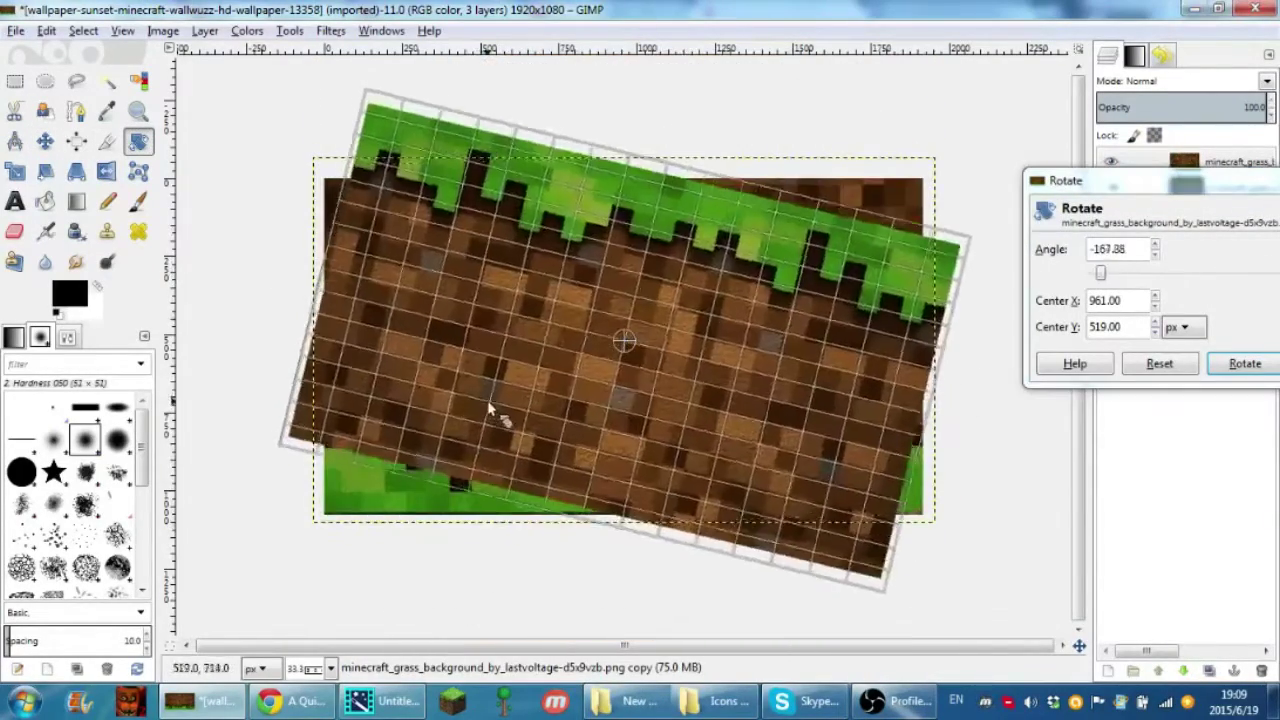
pyautogui.moveTo(529, 418); pyautogui.dragTo(492, 428)
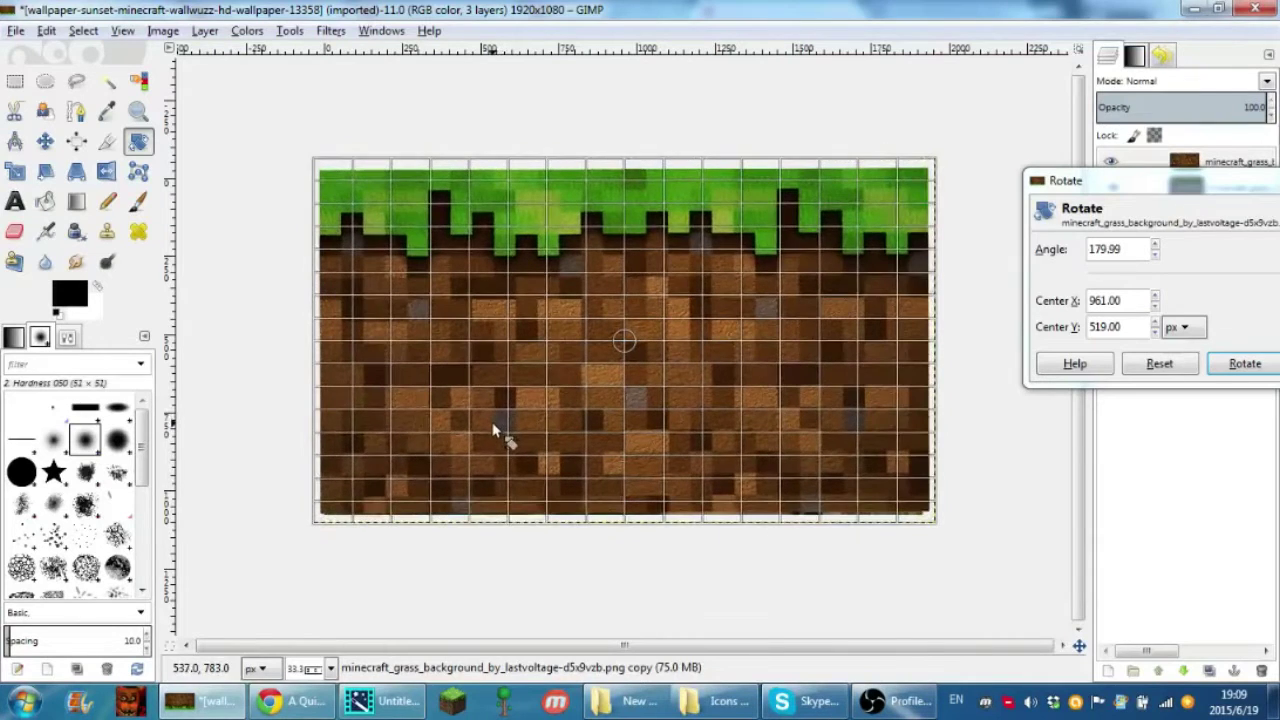
pyautogui.press('Return')
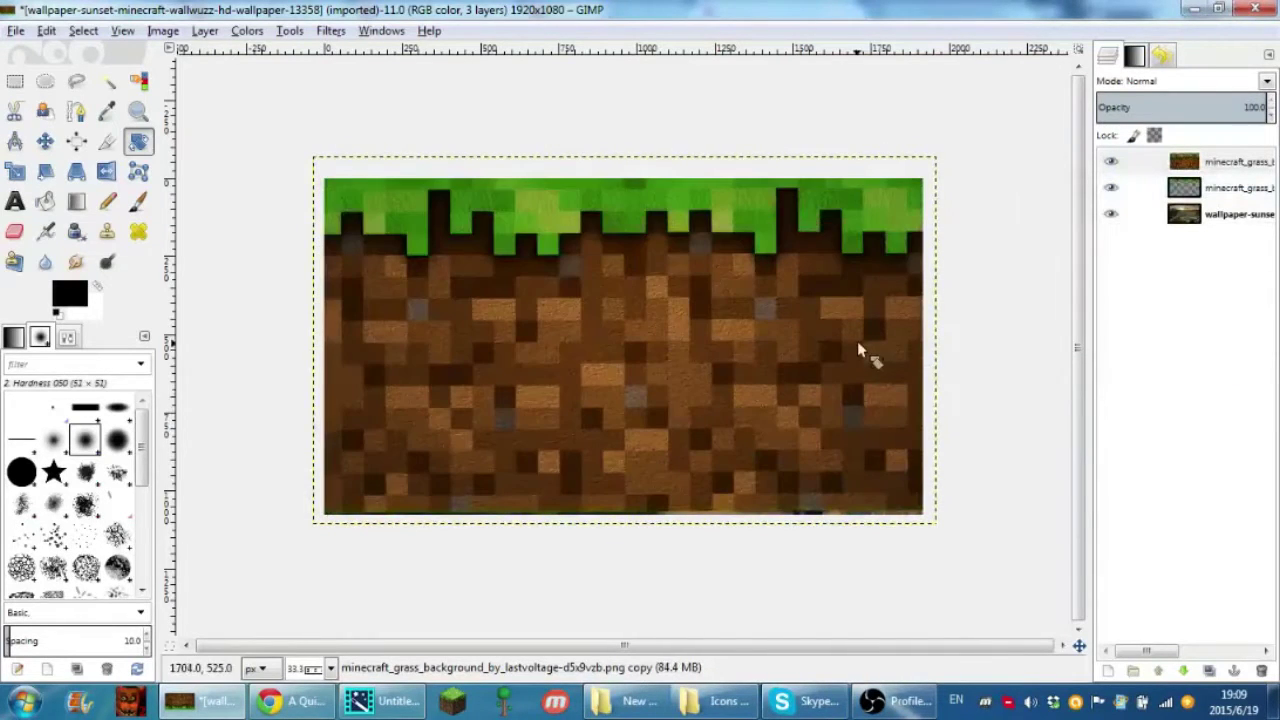
pyautogui.moveTo(803, 327)
pyautogui.mouseDown()
pyautogui.moveTo(738, 657)
pyautogui.moveTo(734, 643)
pyautogui.mouseUp()
pyautogui.click(843, 404)
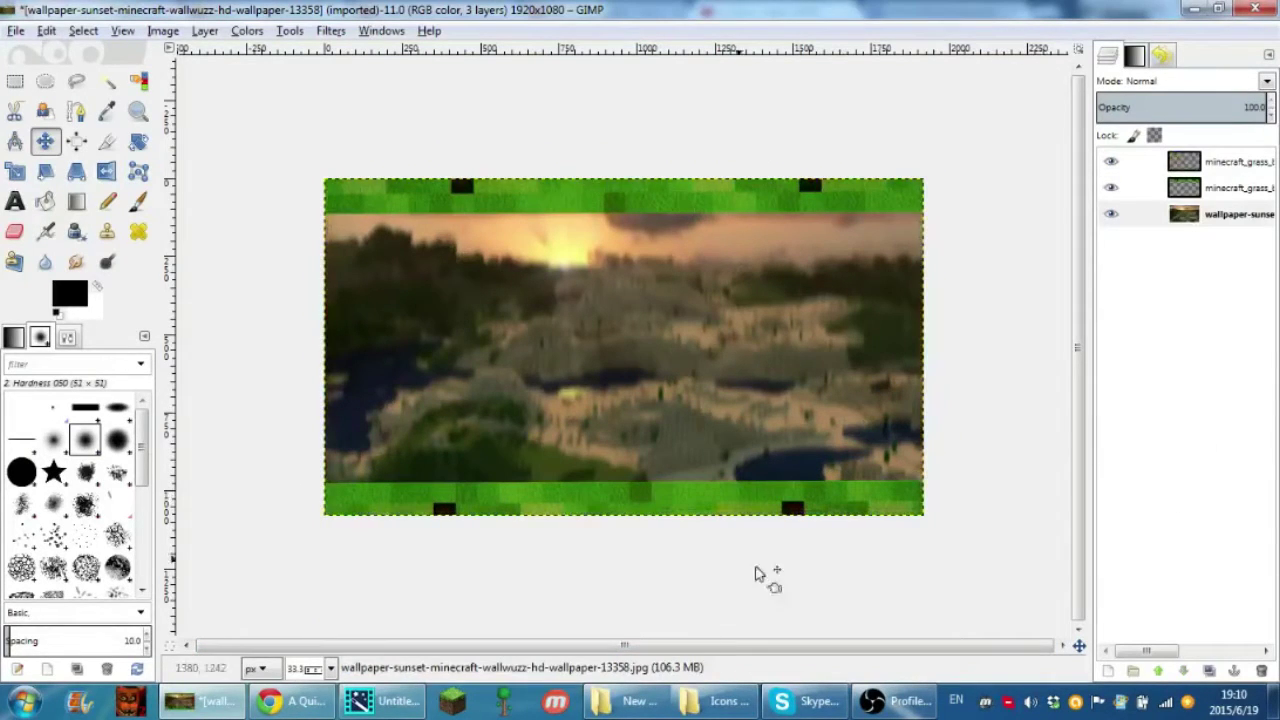
# Add the character pose image as a layer and delete its green background.
pyautogui.click(630, 700)
pyautogui.moveTo(700, 188); pyautogui.dragTo(589, 426)
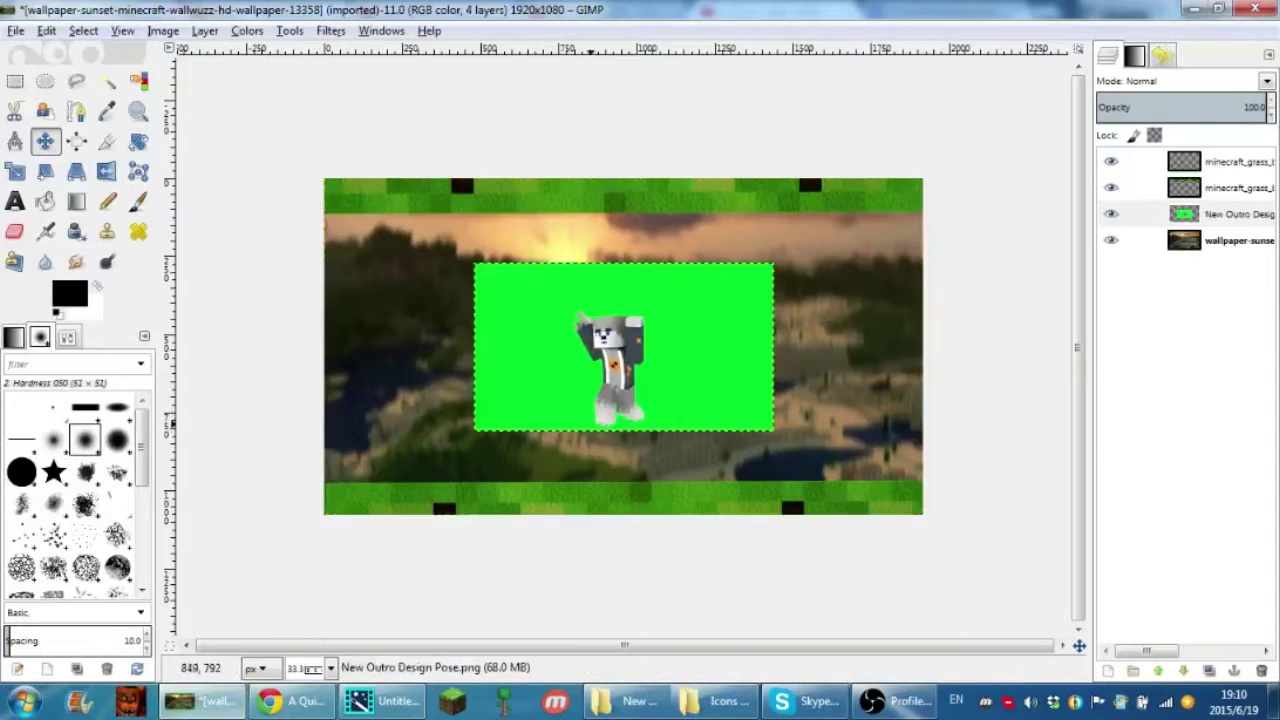
pyautogui.press('u')
pyautogui.click(532, 308)
pyautogui.press('Delete')
pyautogui.hotkey('ctrl', 'shift', 'a')
# Enlarge the character and tilt it slightly.
pyautogui.click(523, 286)
pyautogui.moveTo(475, 264); pyautogui.dragTo(329, 177)
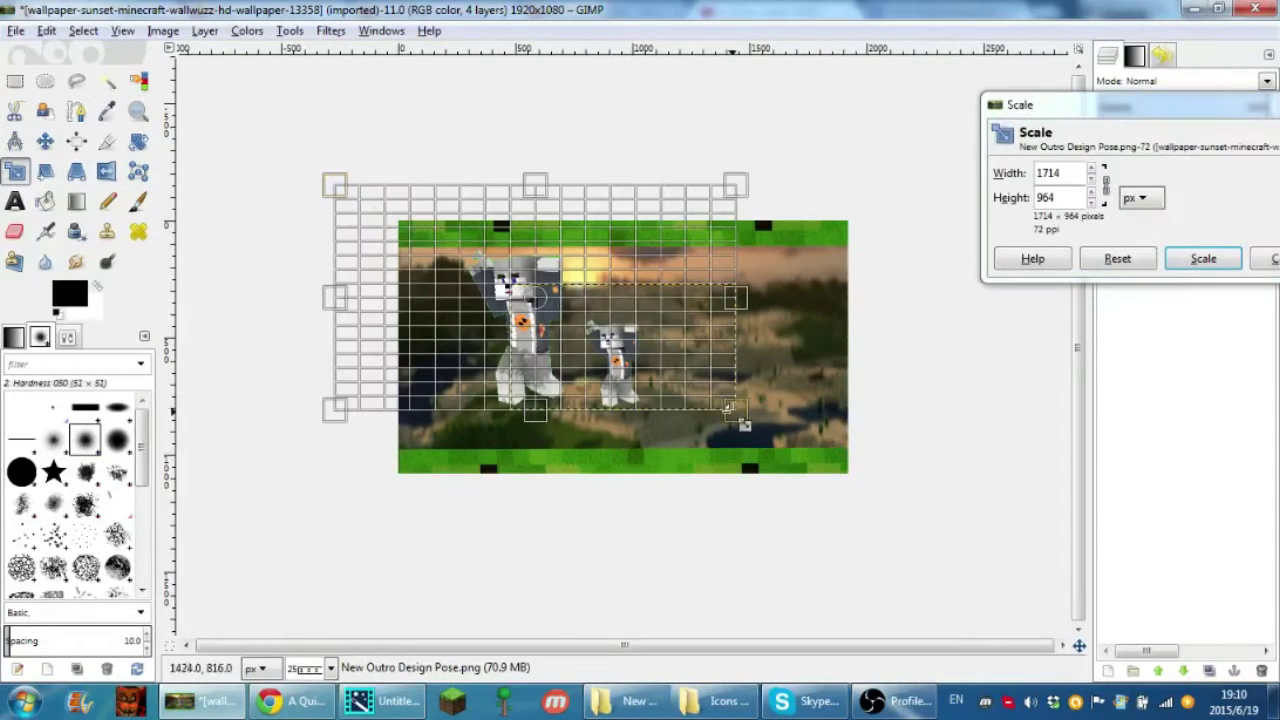
pyautogui.click(1203, 260)
pyautogui.hotkey('shift', 'r')
pyautogui.moveTo(700, 260); pyautogui.dragTo(760, 380)
pyautogui.click(1243, 363)
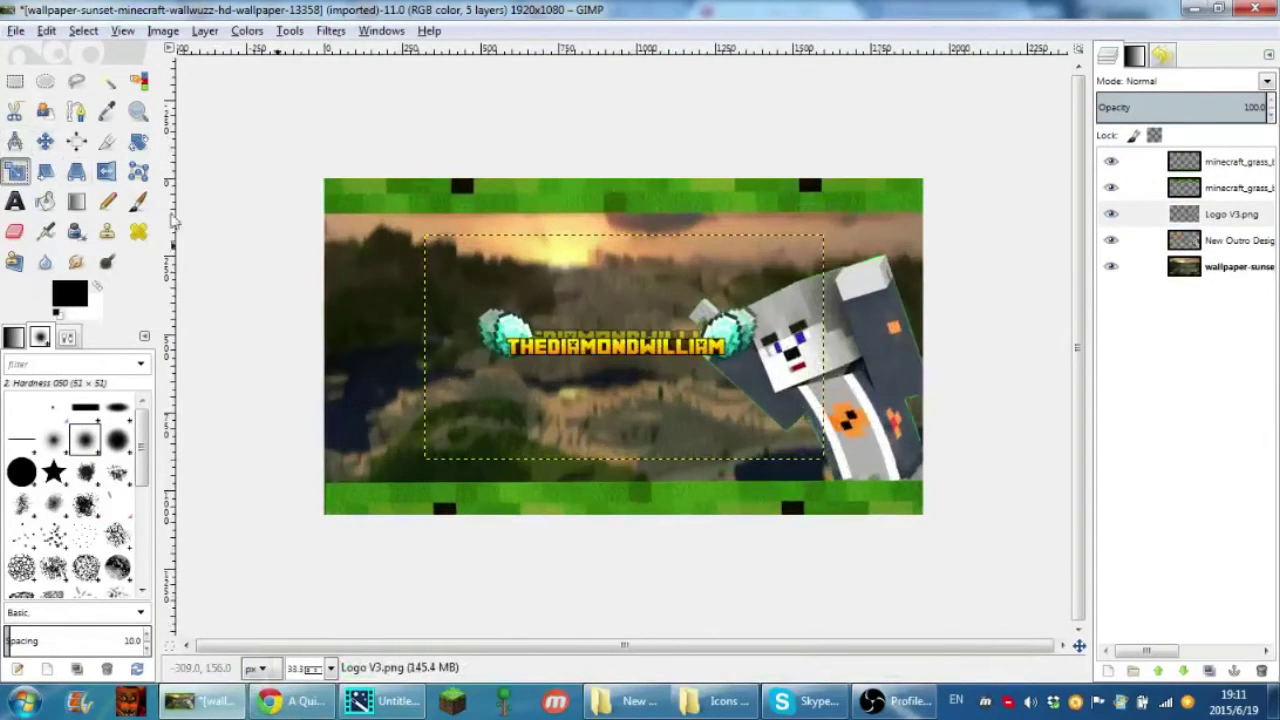
# Enlarge the Logo V3 logo and move it to the top of the image.
pyautogui.click(45, 171)
pyautogui.moveTo(325, 512); pyautogui.dragTo(175, 630)
pyautogui.click(1203, 258)
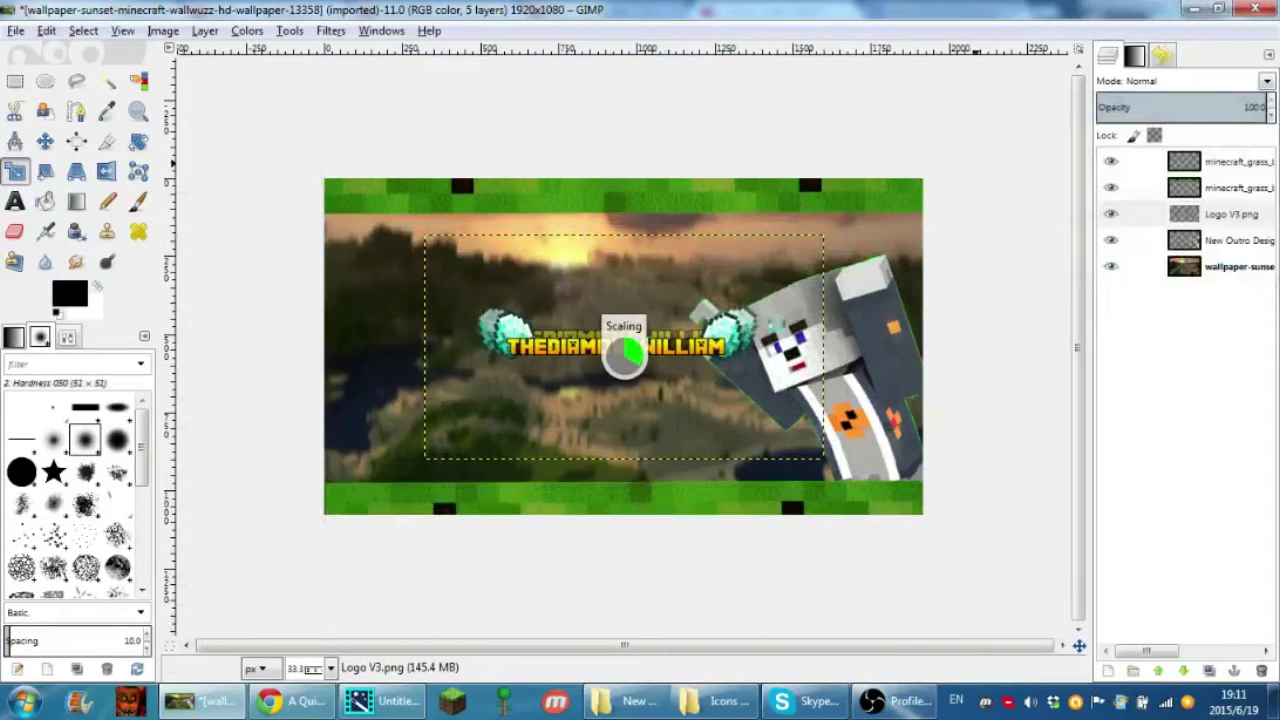
pyautogui.press('m')
pyautogui.moveTo(608, 354); pyautogui.dragTo(634, 237)
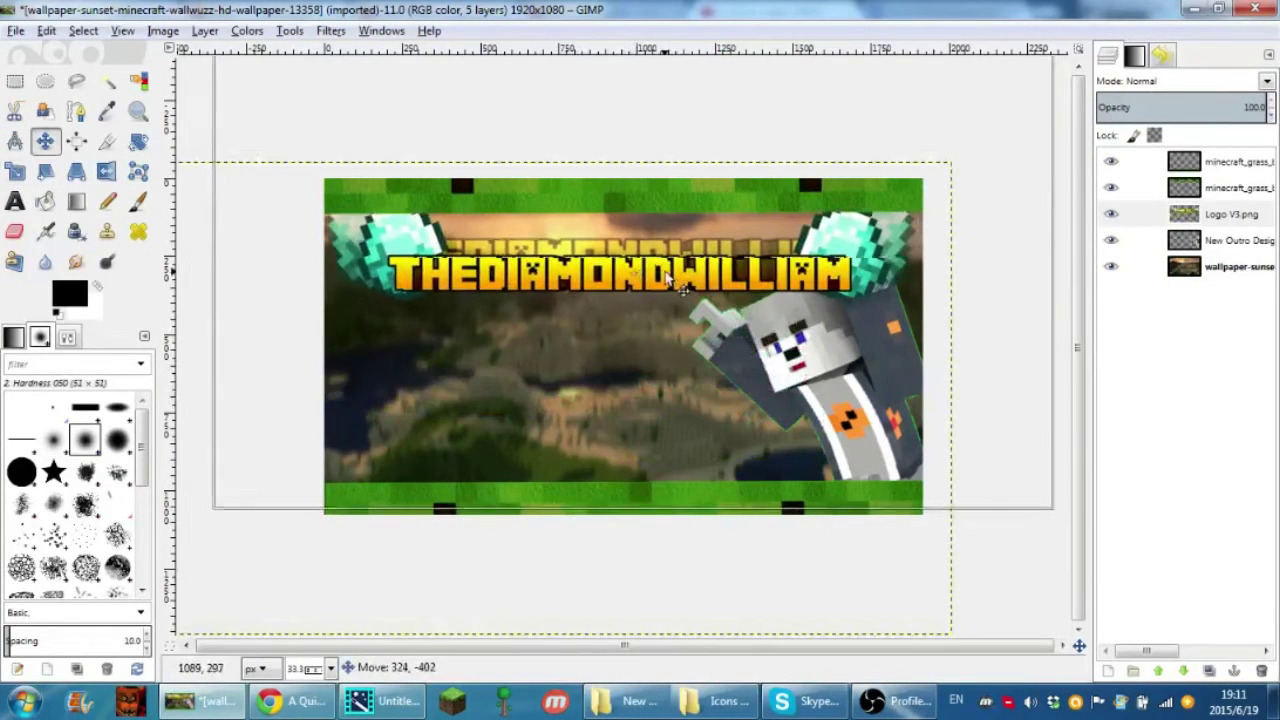
pyautogui.moveTo(1232, 213); pyautogui.dragTo(1232, 160)
pyautogui.moveTo(775, 272); pyautogui.dragTo(776, 279)
# Raise the New Outro Design character layer above the logo layer.
pyautogui.moveTo(1237, 240); pyautogui.dragTo(1248, 190)
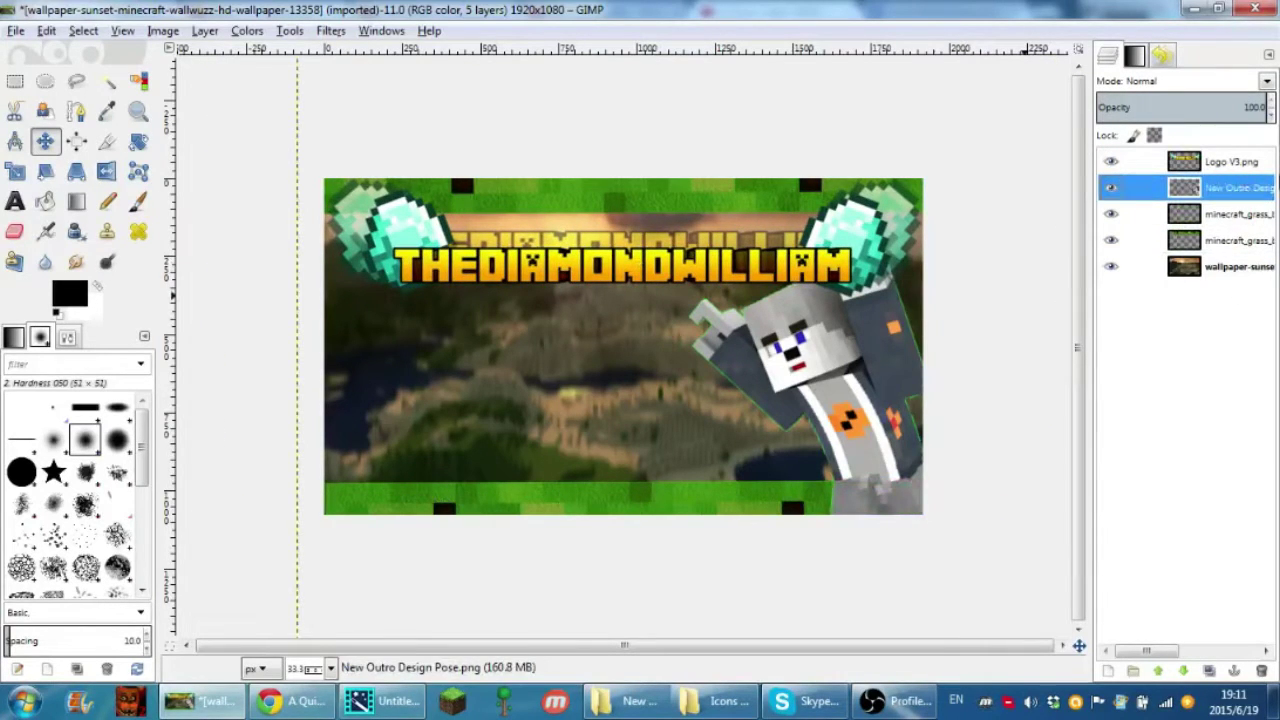
pyautogui.moveTo(1237, 193); pyautogui.dragTo(1230, 160)
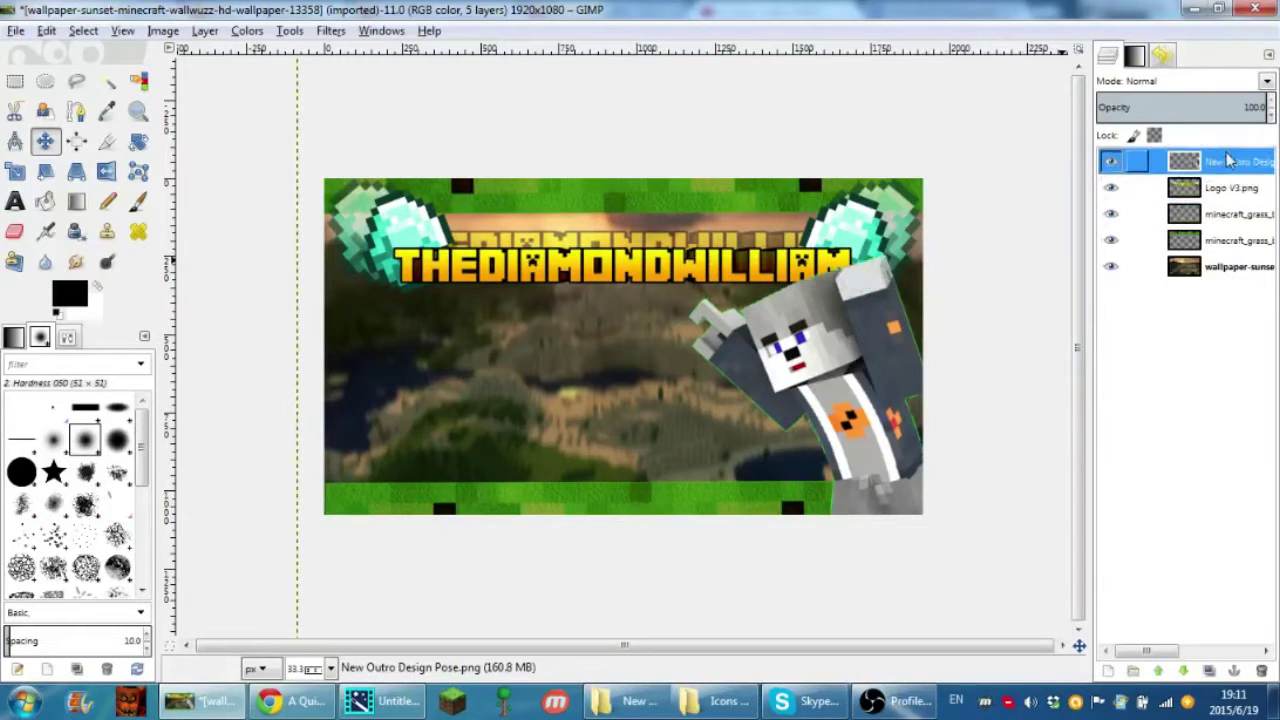
pyautogui.press('-')
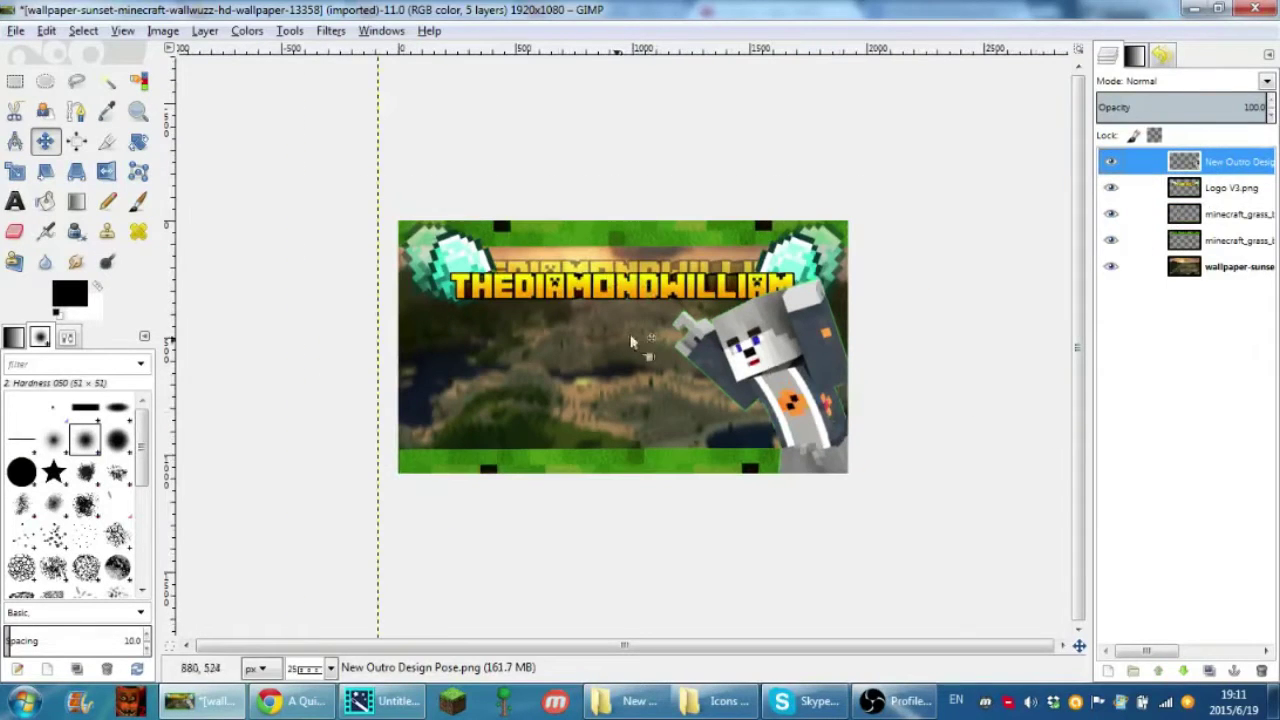
pyautogui.click(15, 201)
# Add "Thanks For Watching!" text near the bottom of the image.
pyautogui.click(480, 458)
pyautogui.write('Thanks')
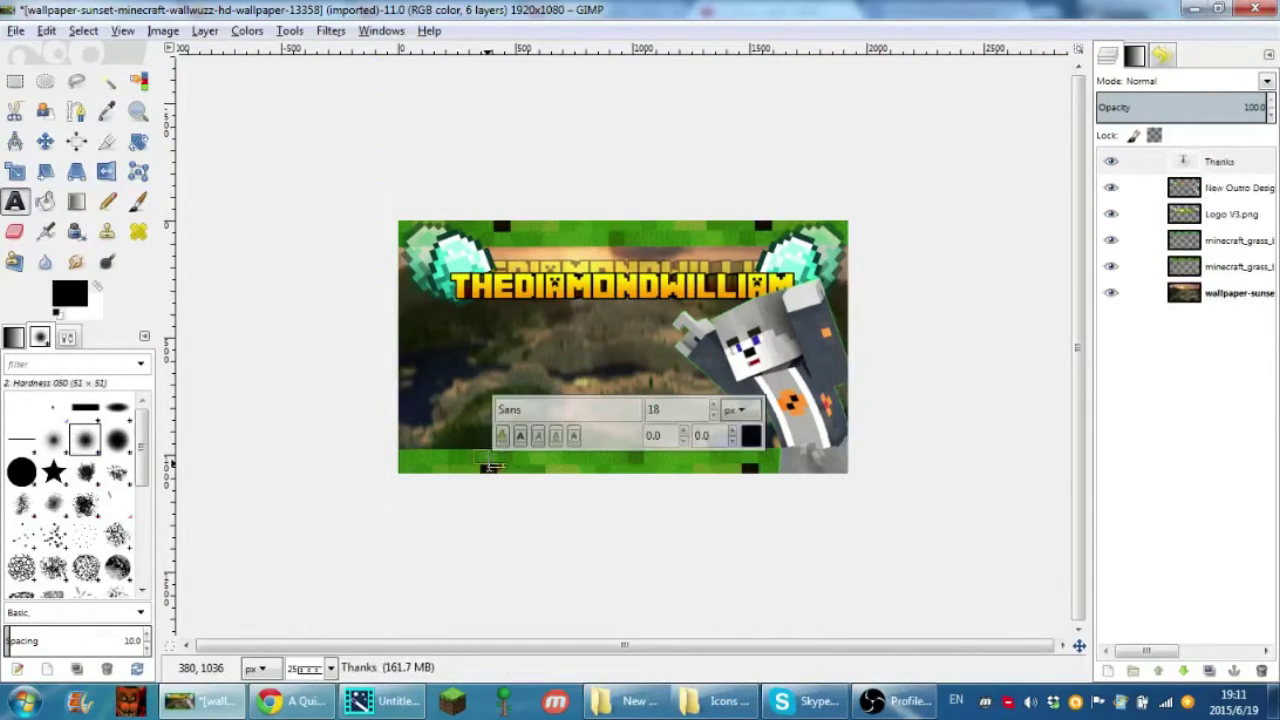
pyautogui.rightClick(1197, 190)
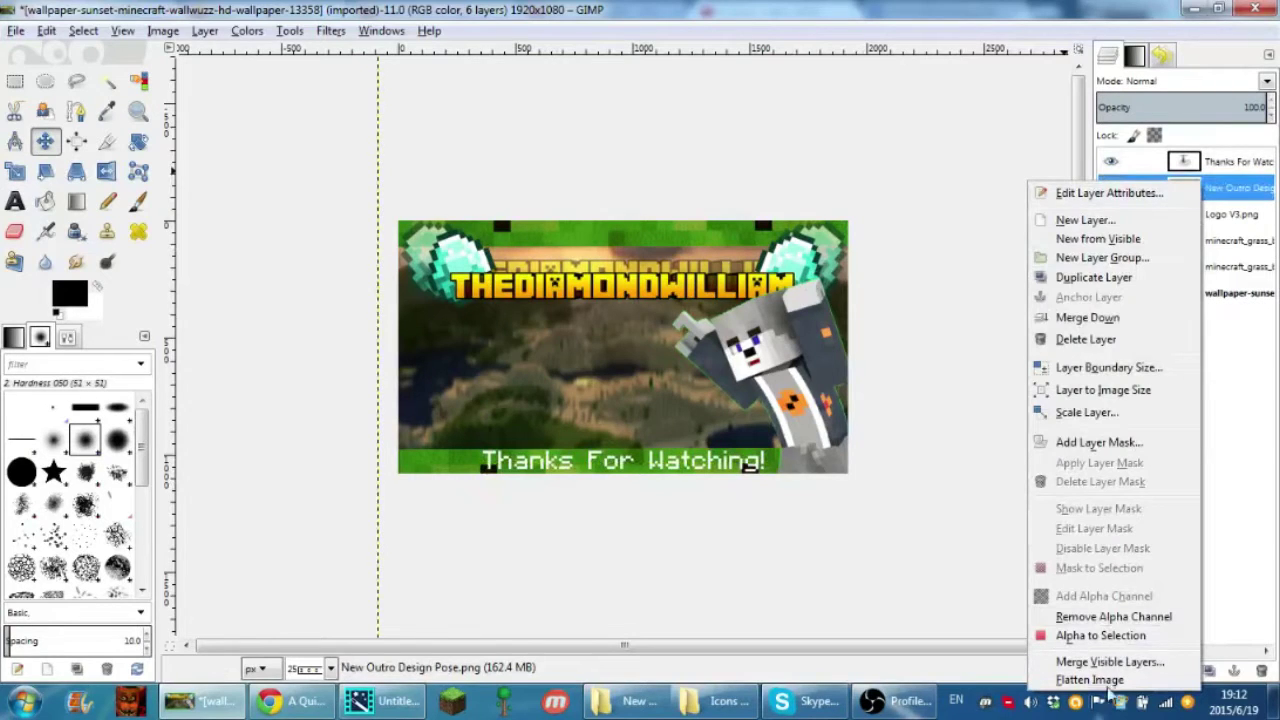
pyautogui.click(1226, 158)
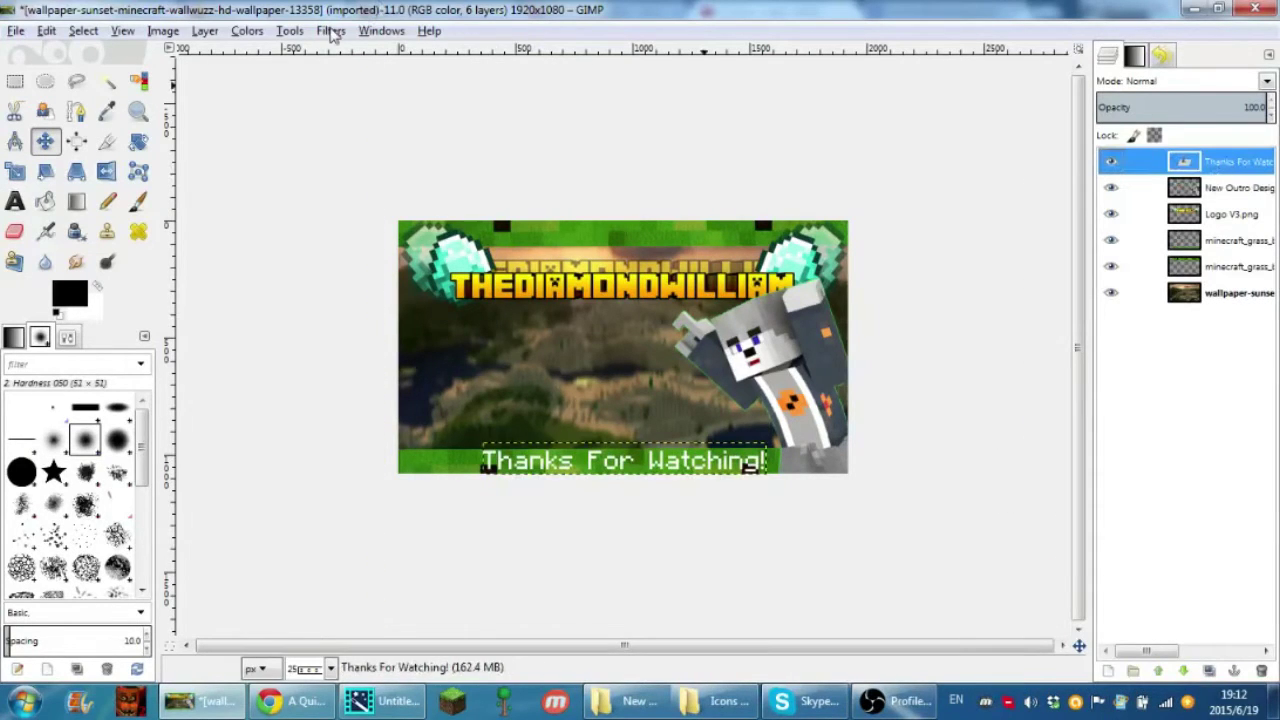
# Give the text a white drop shadow, then delete the original text layer.
pyautogui.click(331, 31)
pyautogui.click(620, 307)
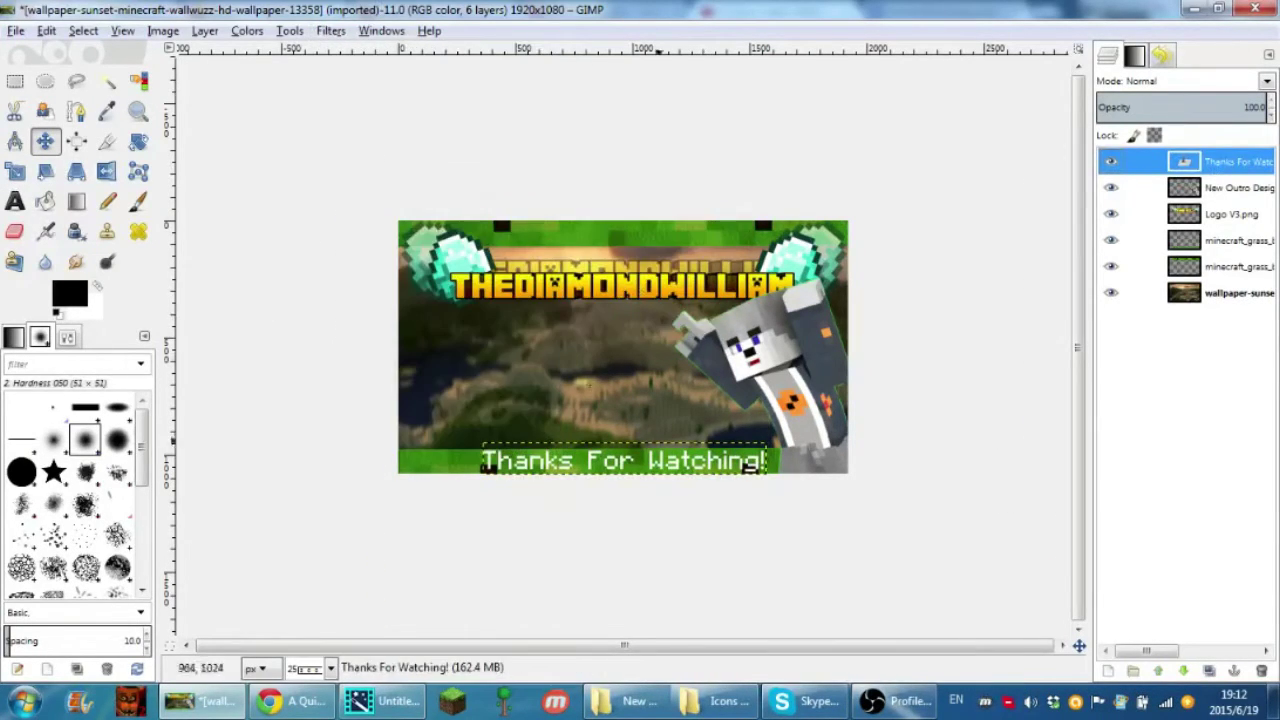
pyautogui.click(572, 353)
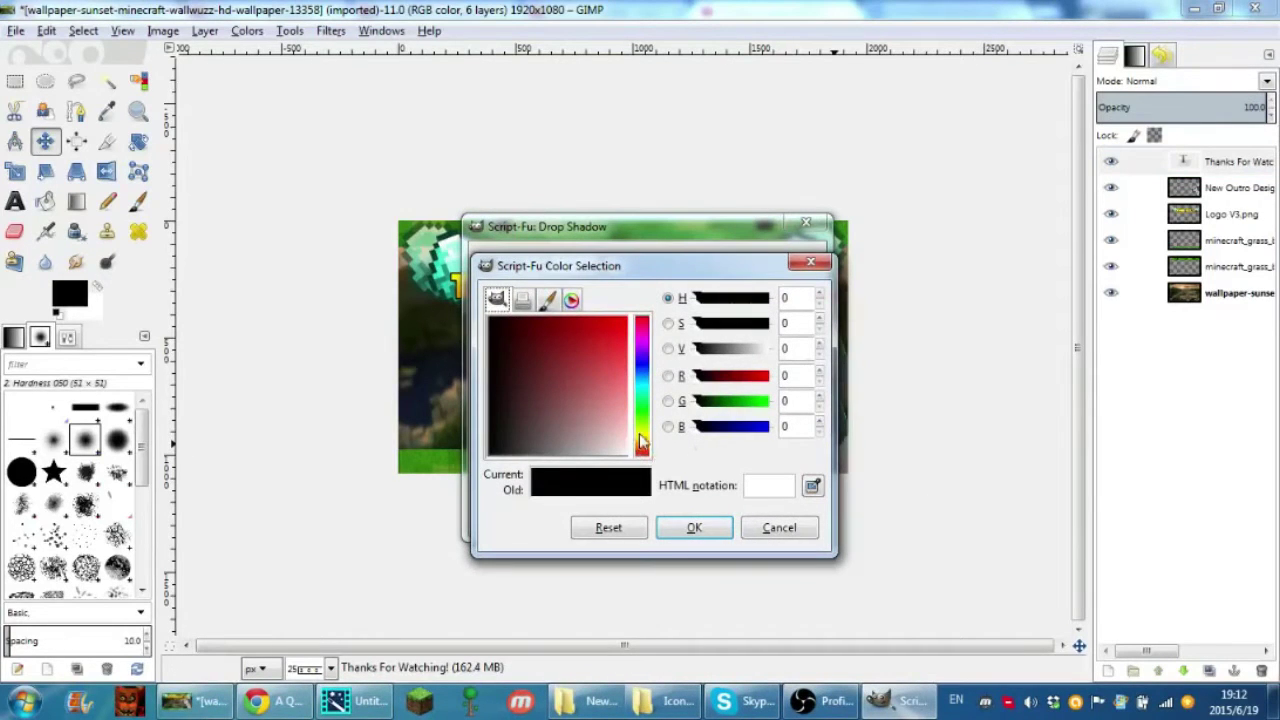
pyautogui.click(694, 527)
pyautogui.moveTo(680, 237); pyautogui.dragTo(1003, 118)
pyautogui.moveTo(984, 273); pyautogui.dragTo(868, 268)
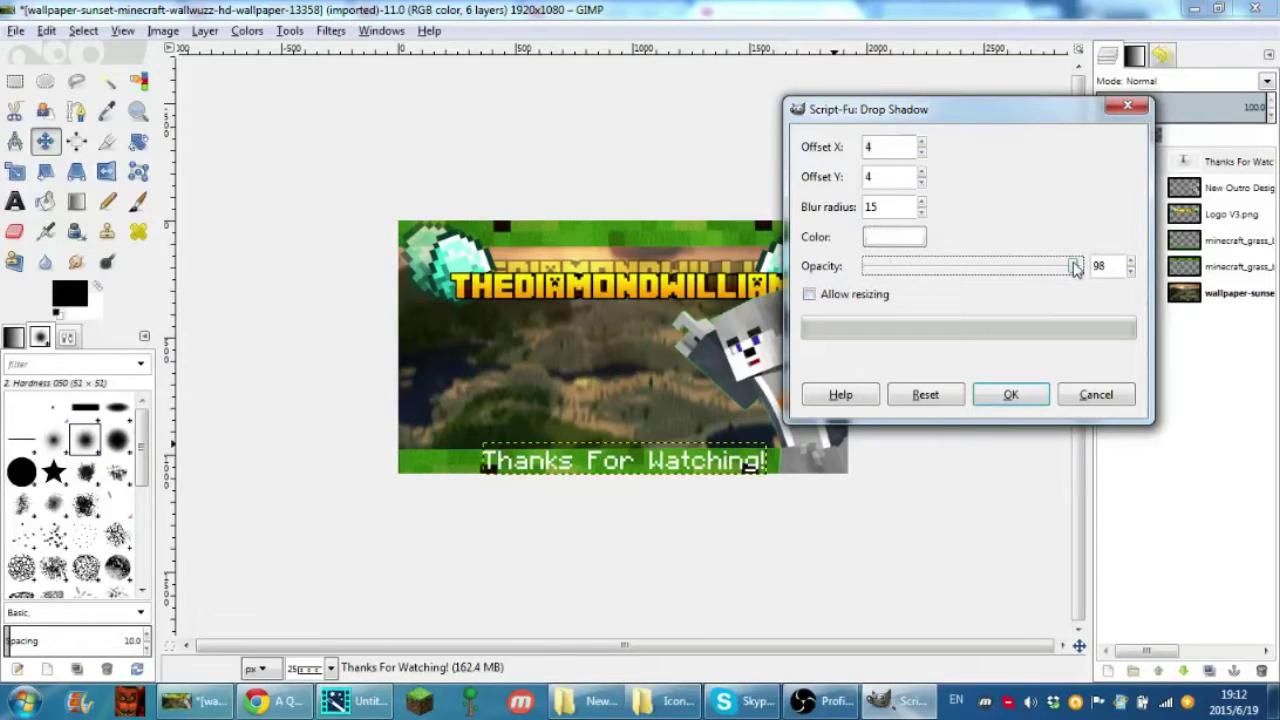
pyautogui.click(1008, 397)
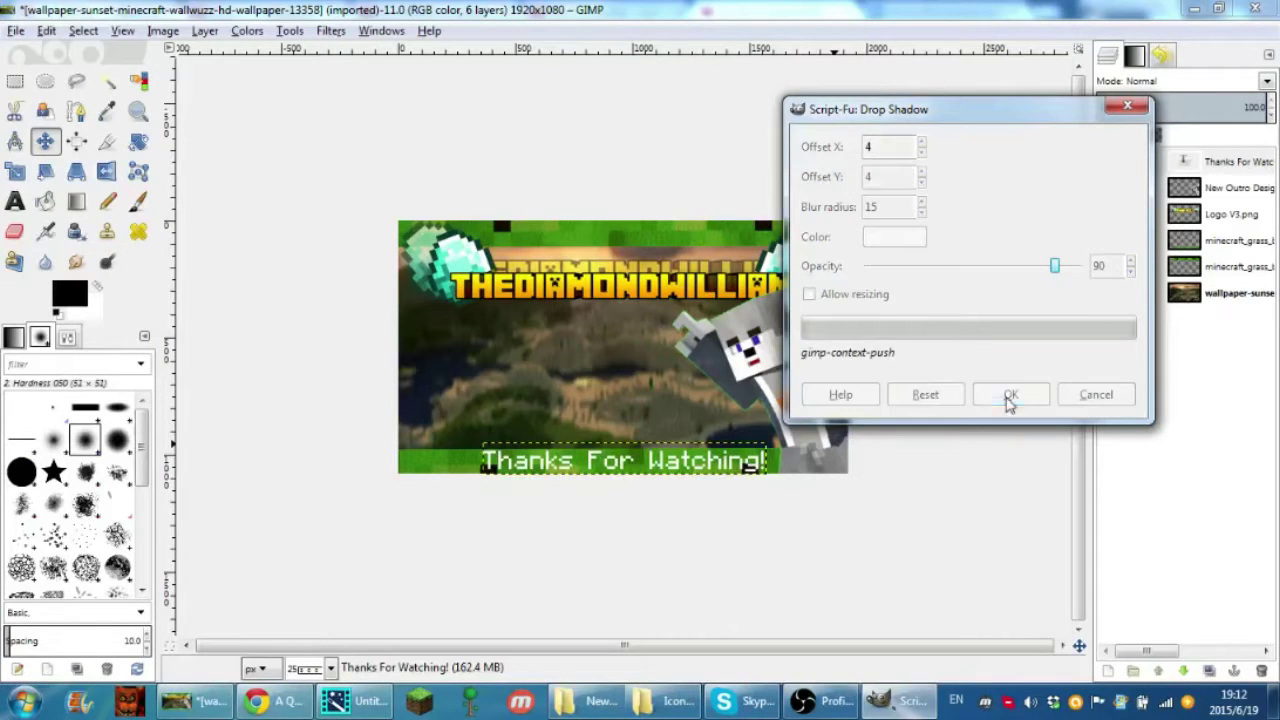
pyautogui.rightClick(1210, 168)
pyautogui.click(1084, 181)
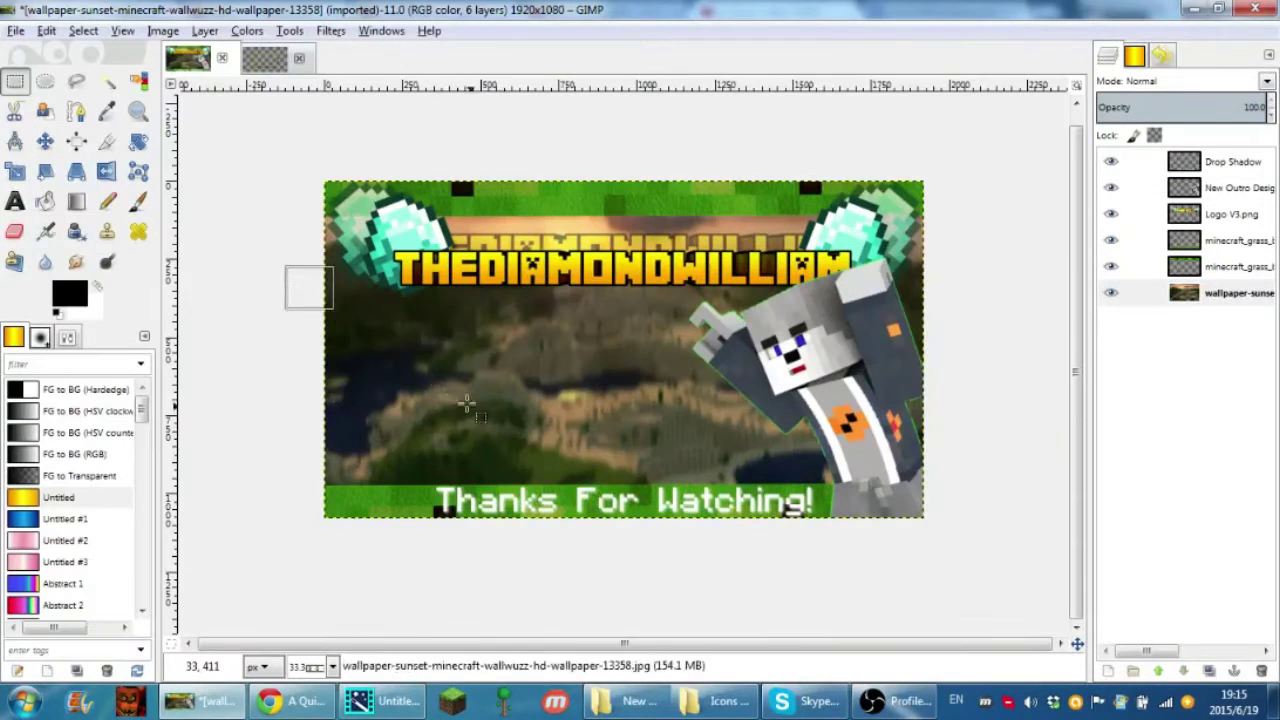
# Rectangle-select a video box area on the left of the background.
pyautogui.moveTo(334, 312)
pyautogui.mouseDown()
pyautogui.moveTo(594, 471)
pyautogui.moveTo(572, 469)
pyautogui.mouseUp()
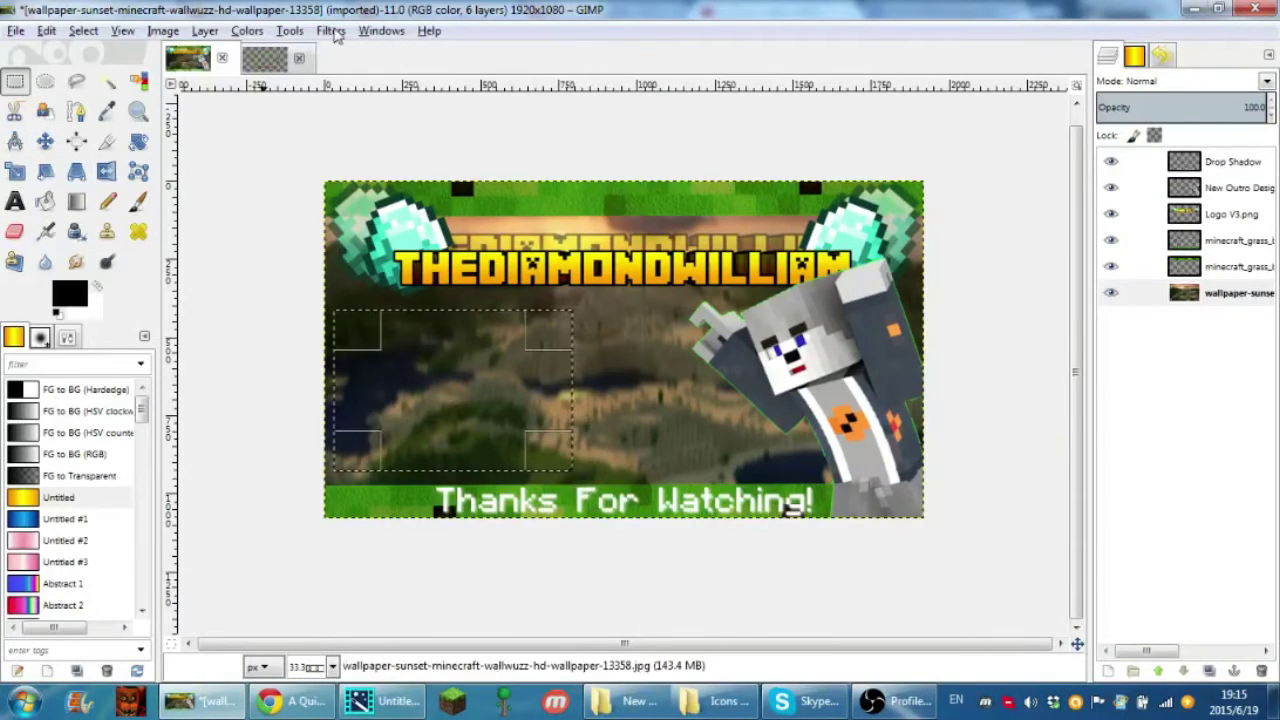
pyautogui.click(247, 30)
pyautogui.click(445, 387)
pyautogui.press('Delete')
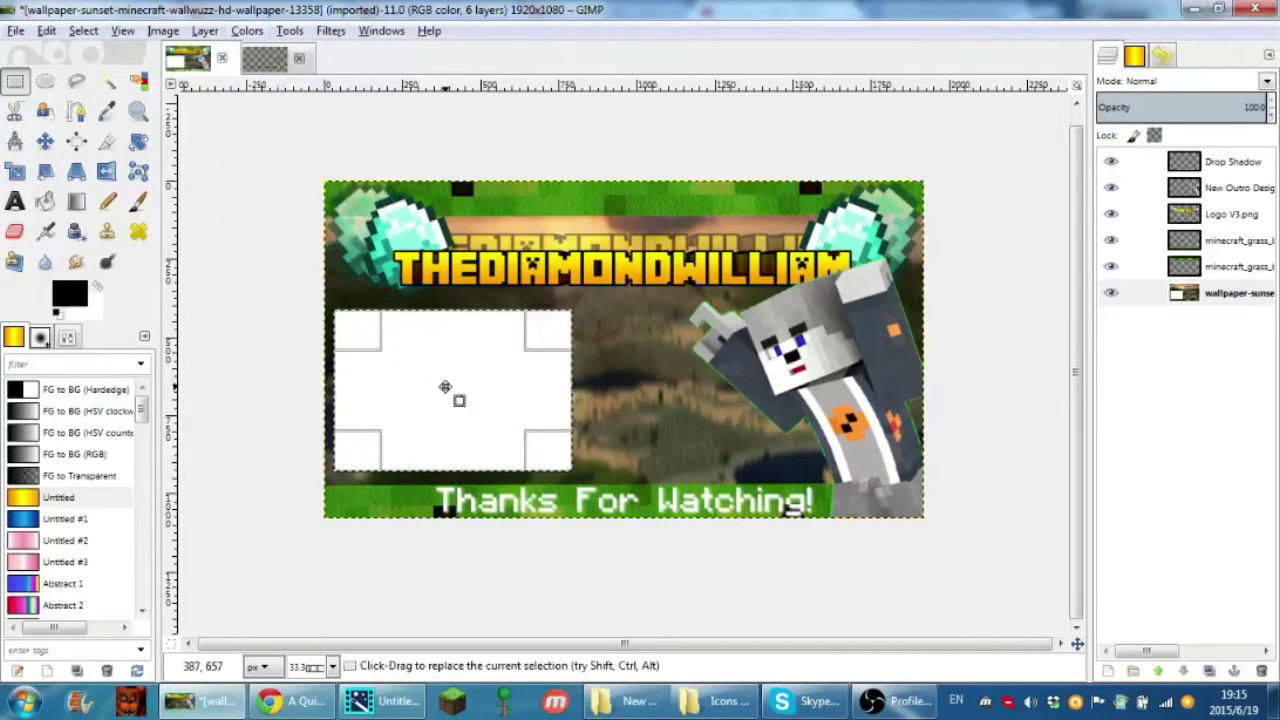
pyautogui.hotkey('ctrl', 'z')
# Add an alpha channel to the background and delete the box to transparency.
pyautogui.click(205, 30)
pyautogui.click(490, 238)
pyautogui.press('Delete')
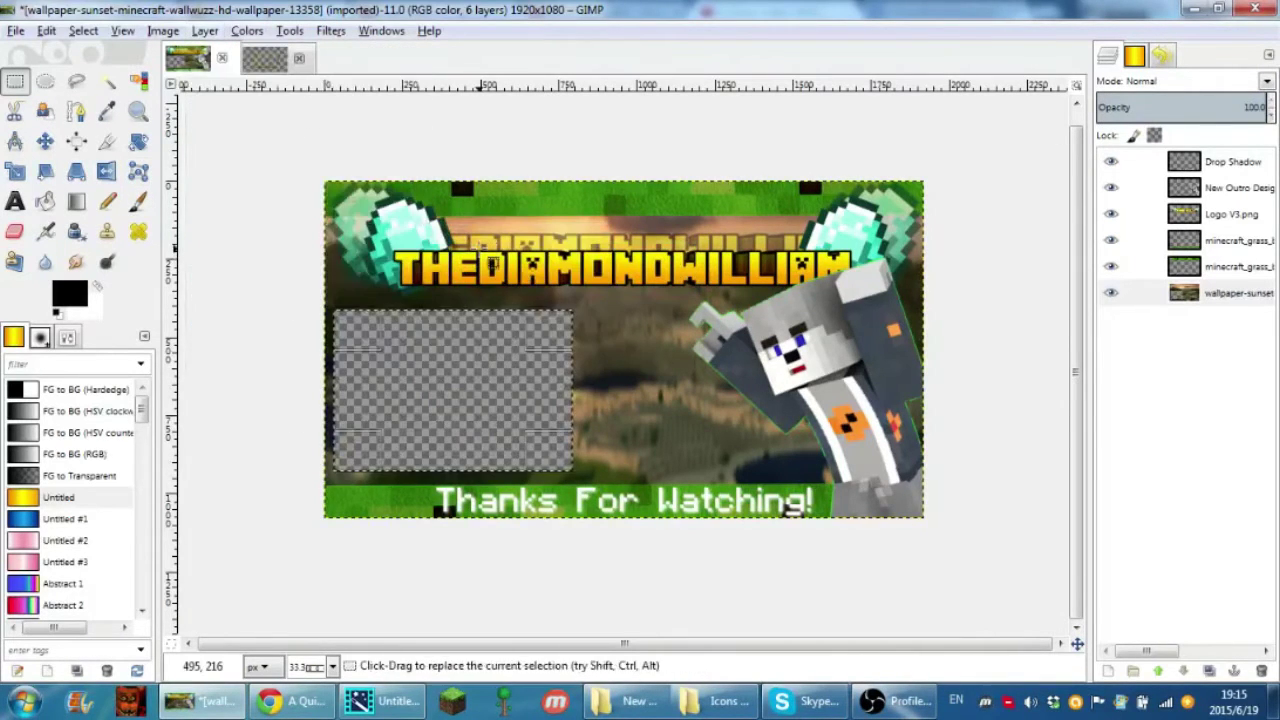
pyautogui.scroll(1, 592, 313)
pyautogui.scroll(-1, 592, 313)
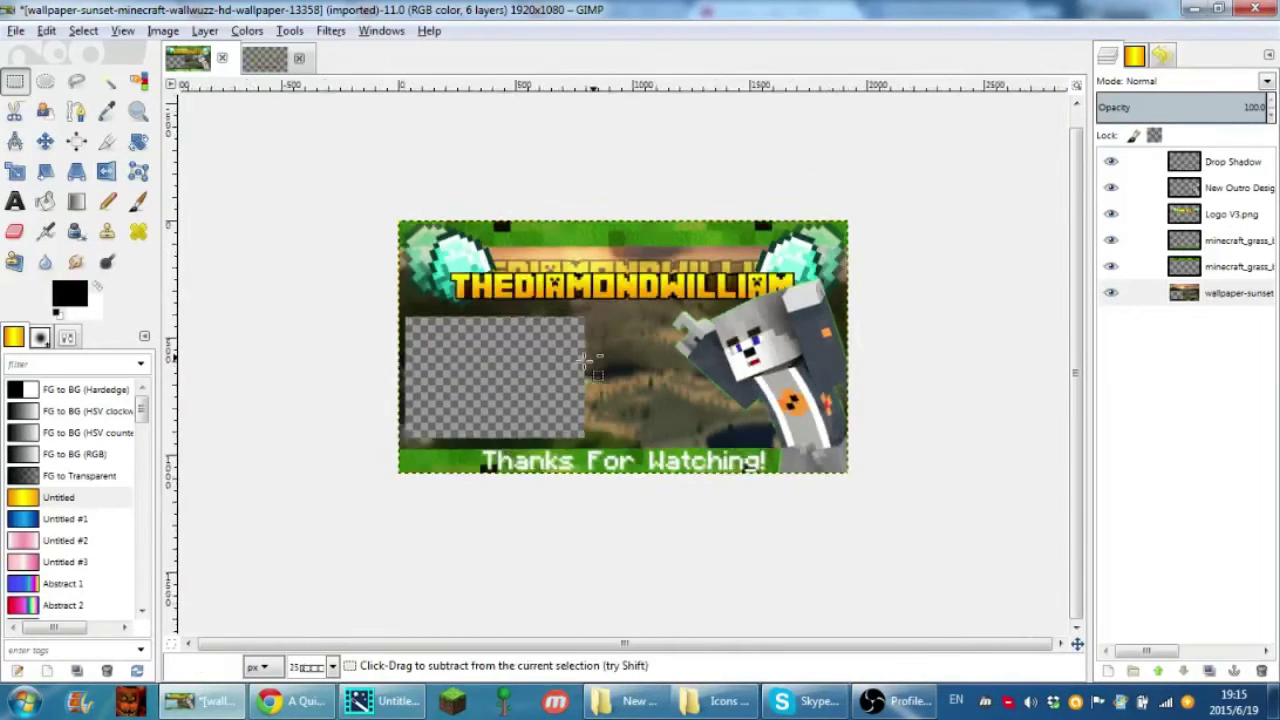
pyautogui.scroll(1, 591, 357)
pyautogui.scroll(-1, 591, 357)
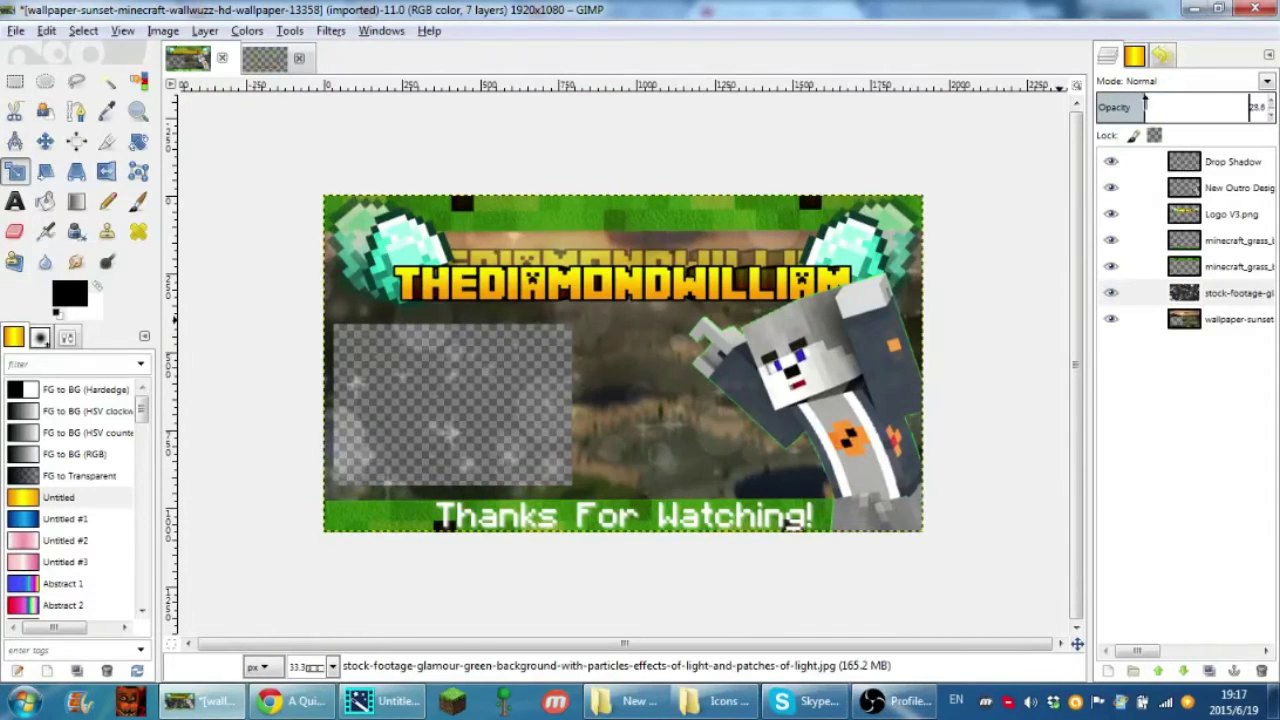
# Move the particle layer just above wallpaper-sunset and lower its opacity to about 31.
pyautogui.moveTo(1213, 178)
pyautogui.mouseDown()
pyautogui.moveTo(1250, 333)
pyautogui.moveTo(1220, 284)
pyautogui.mouseUp()
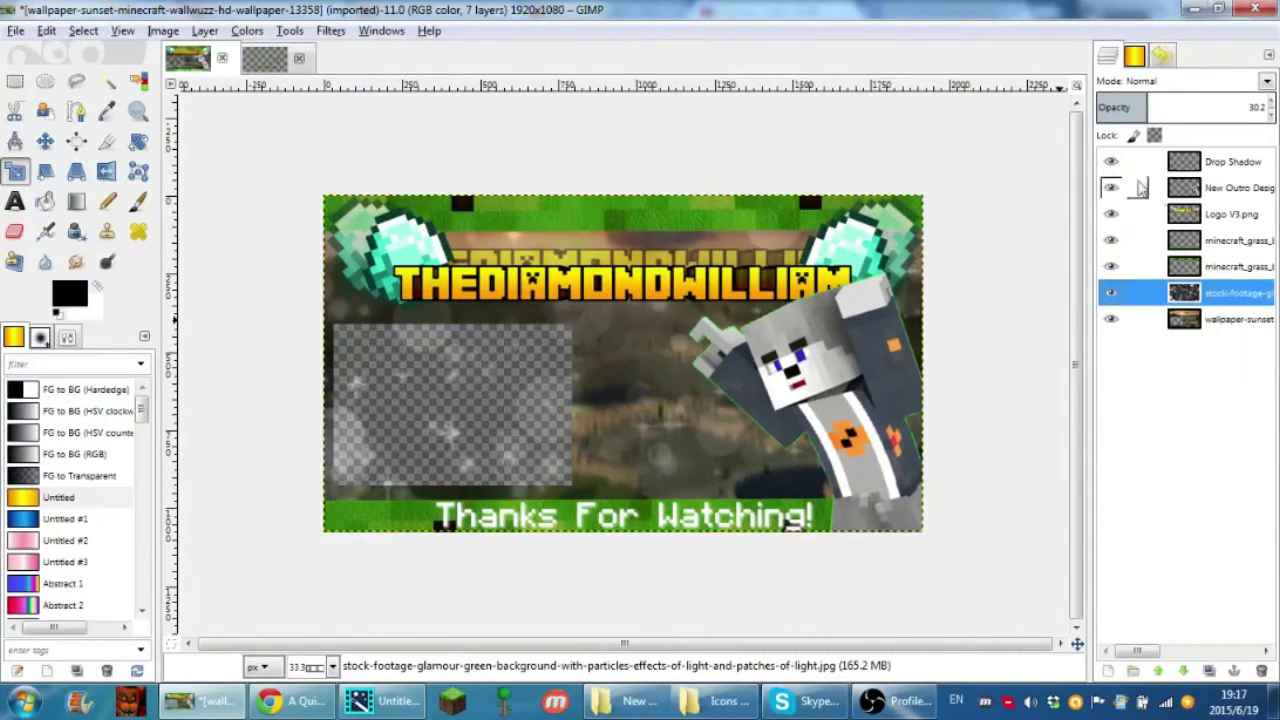
pyautogui.moveTo(1147, 107); pyautogui.dragTo(1131, 107)
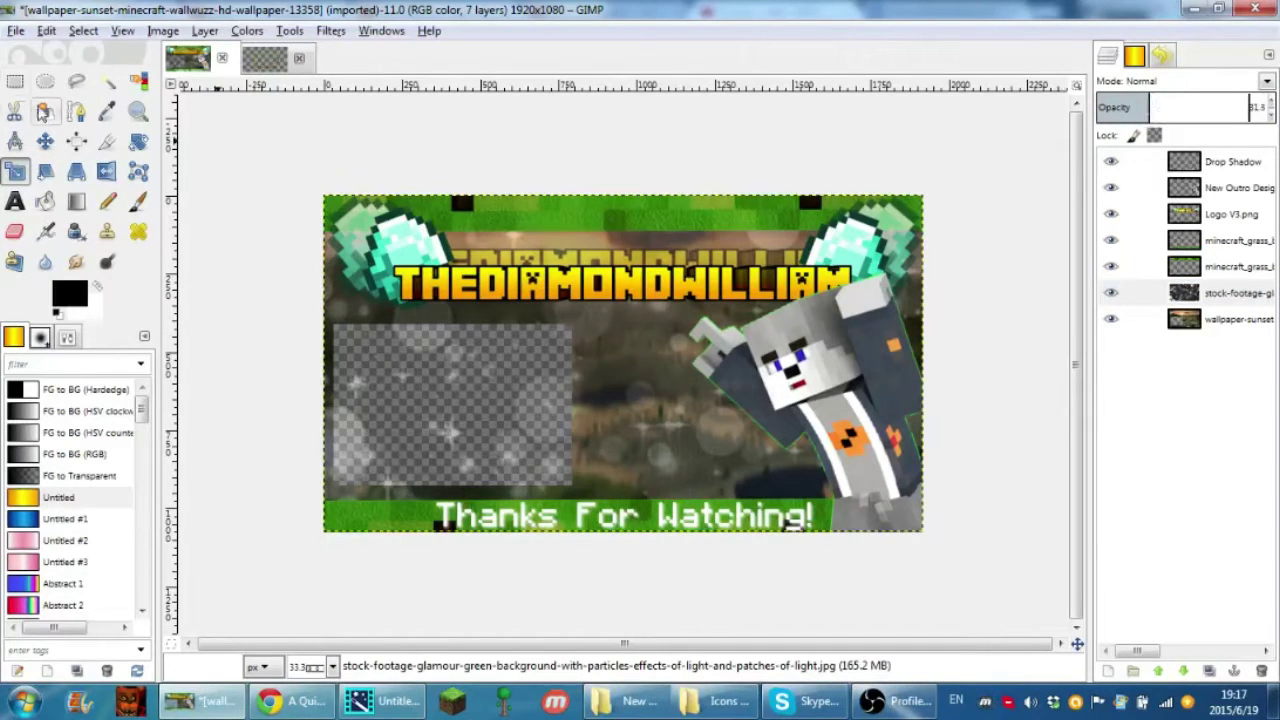
pyautogui.click(15, 81)
# Select the video box area on the particle stock-footage layer.
pyautogui.moveTo(333, 322); pyautogui.dragTo(572, 486)
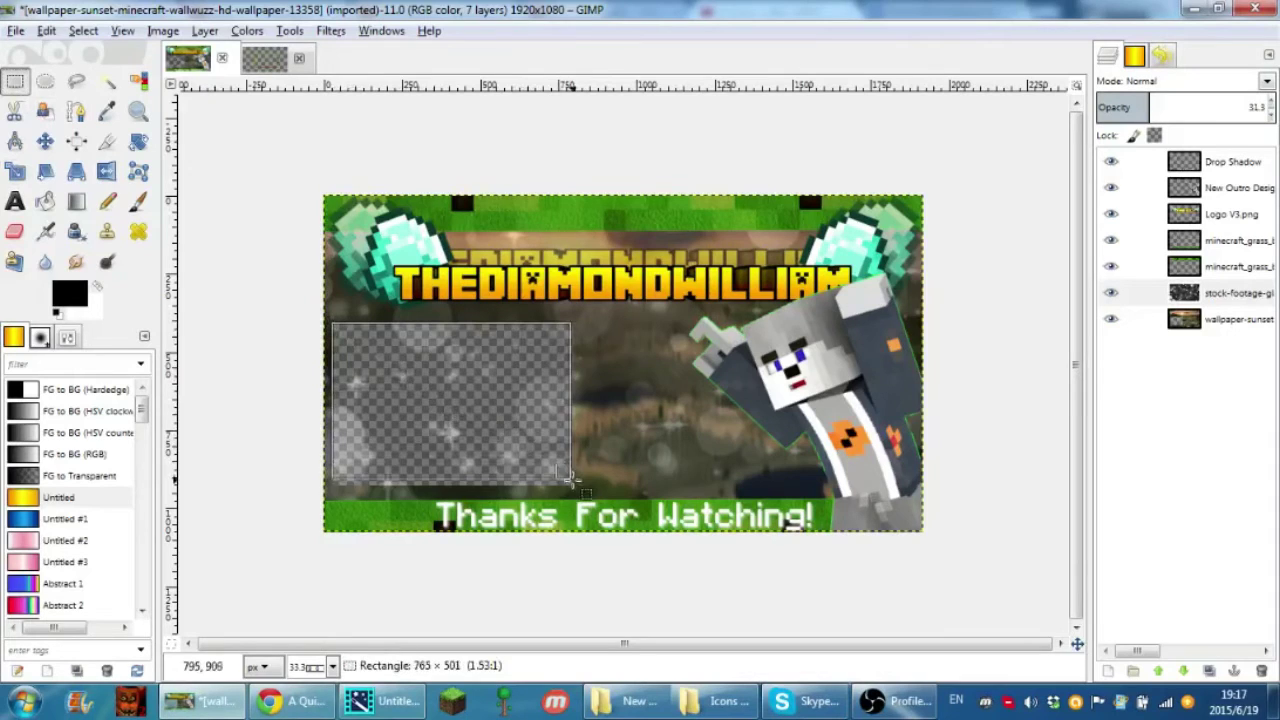
pyautogui.scroll(2, 453, 431)
pyautogui.moveTo(690, 540); pyautogui.dragTo(688, 540)
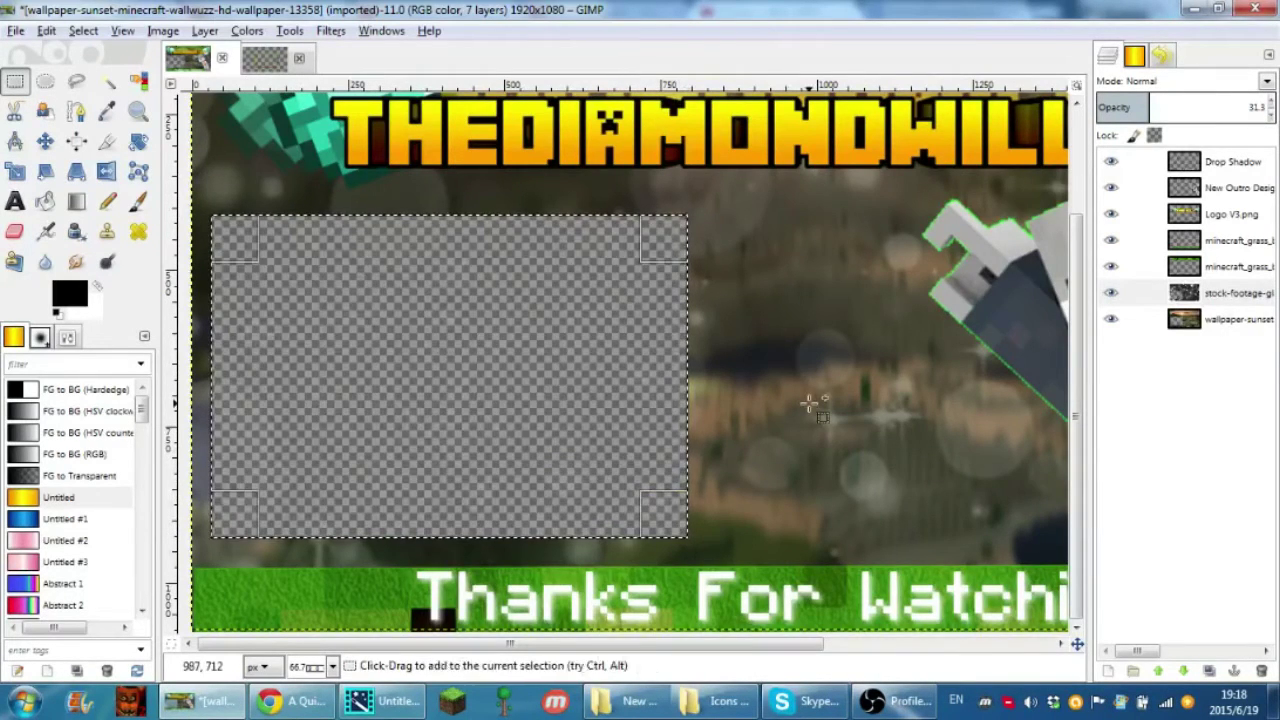
pyautogui.scroll(-3, 855, 410)
# Bring the Subscribe image onto the canvas after undoing a stray Twitter logo drop.
pyautogui.click(630, 700)
pyautogui.moveTo(1005, 160)
pyautogui.mouseDown()
pyautogui.moveTo(237, 703)
pyautogui.moveTo(705, 450)
pyautogui.mouseUp()
pyautogui.hotkey('ctrl', 'z')
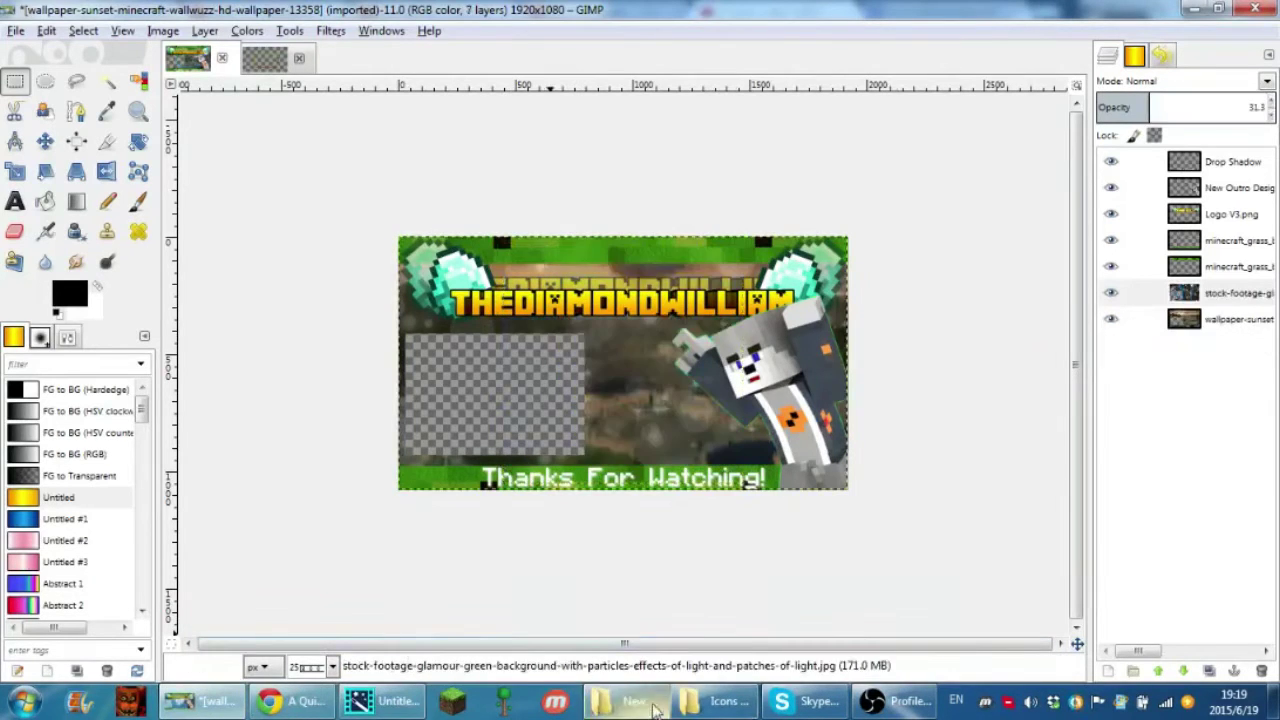
pyautogui.click(630, 700)
pyautogui.moveTo(900, 165); pyautogui.dragTo(650, 452)
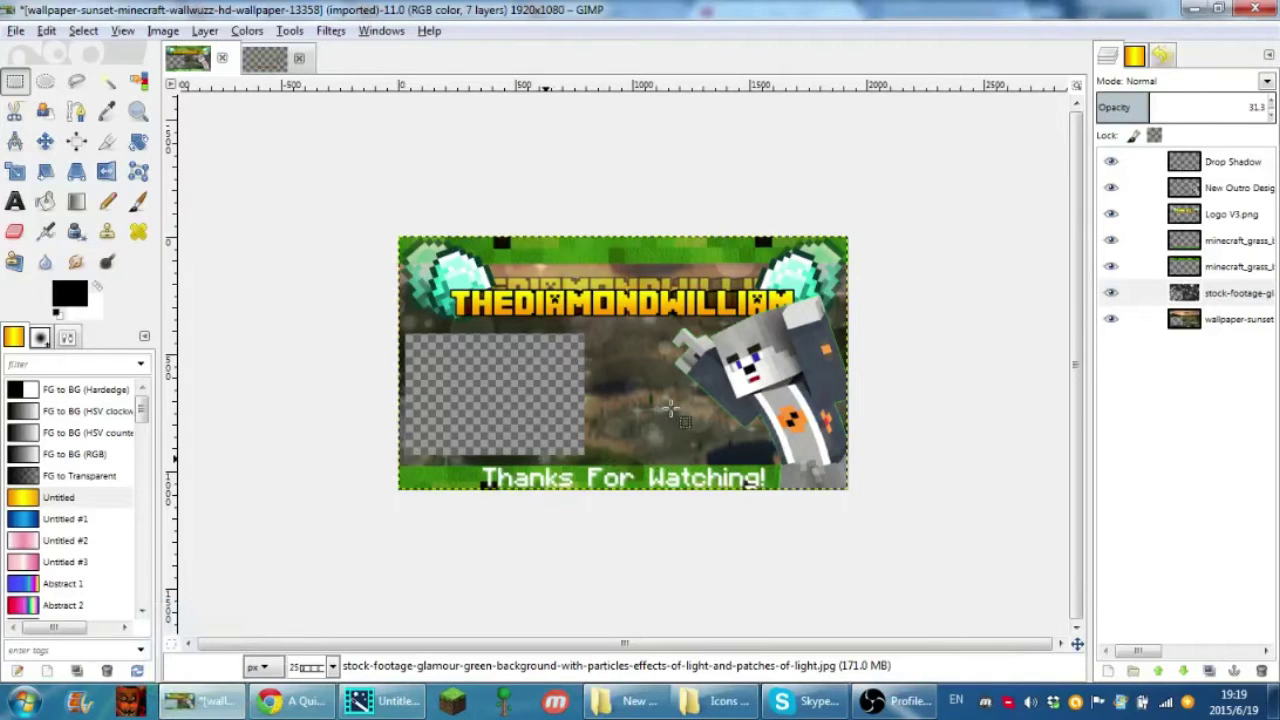
# Drop the Subscribe image in as a layer and scale it down.
pyautogui.moveTo(517, 412); pyautogui.dragTo(517, 412)
pyautogui.press('+')
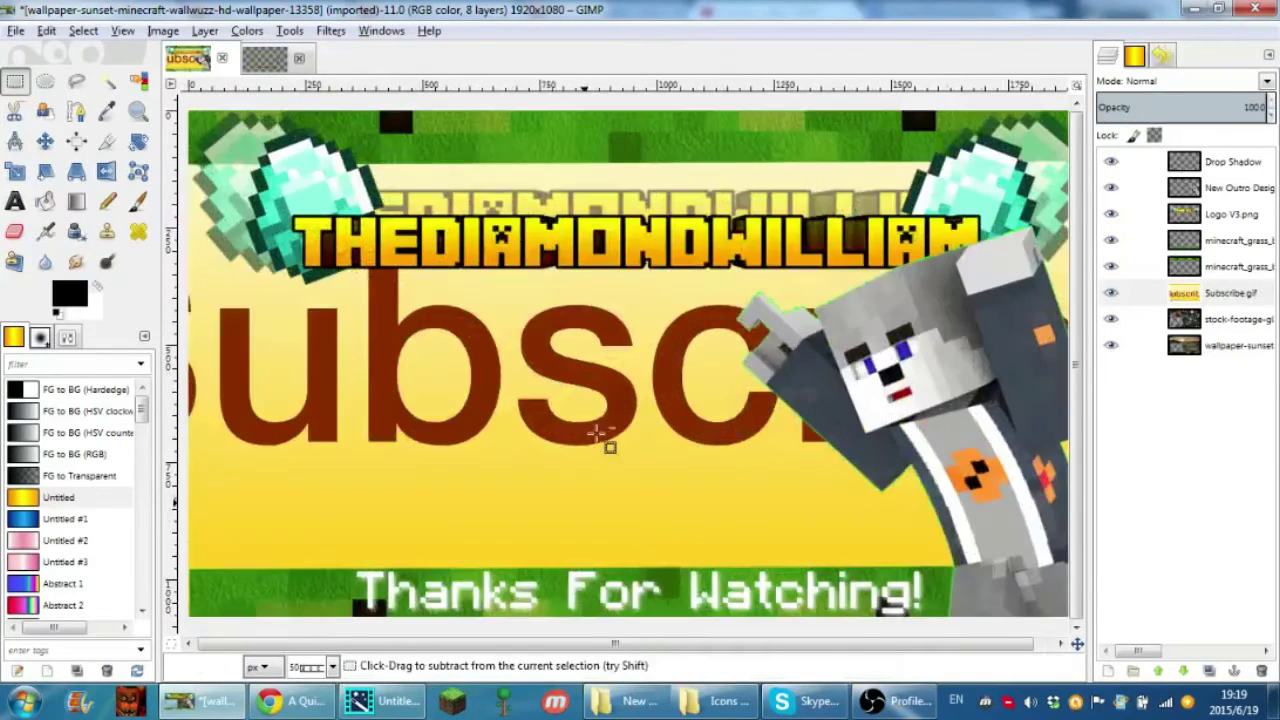
pyautogui.click(548, 302)
pyautogui.press('-')
pyautogui.press('-')
pyautogui.press('-')
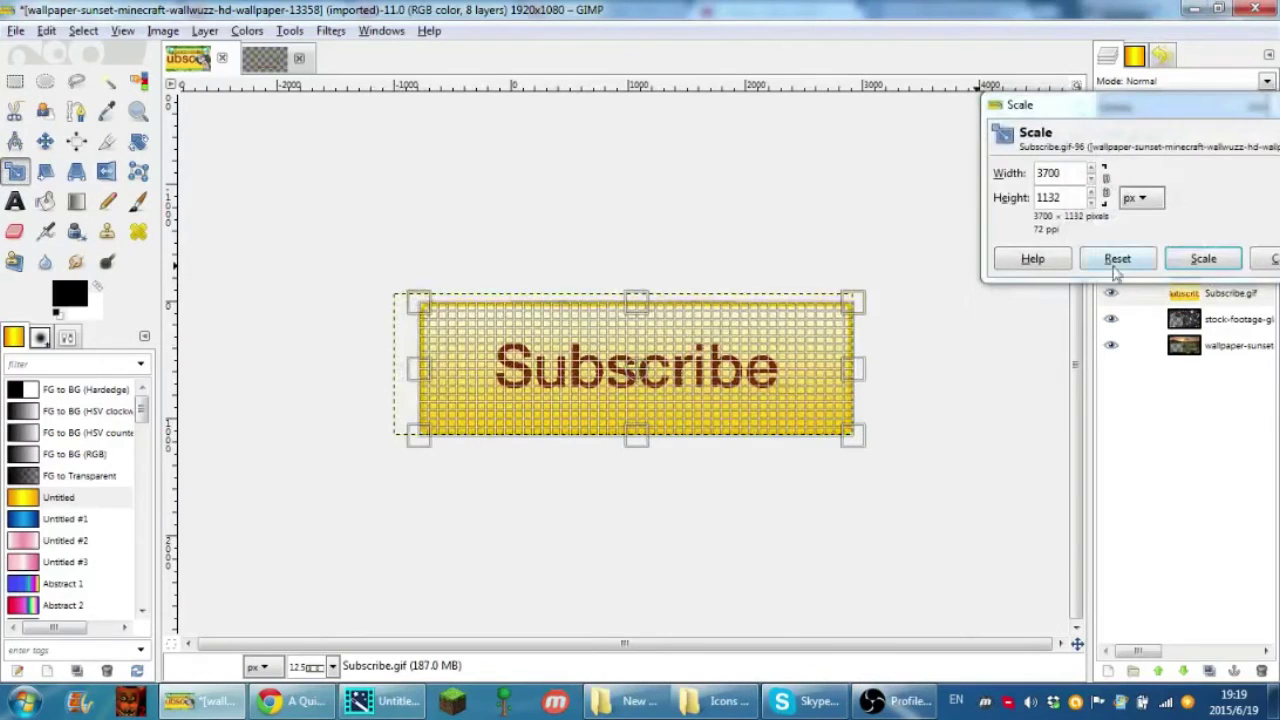
pyautogui.moveTo(886, 277); pyautogui.dragTo(672, 355)
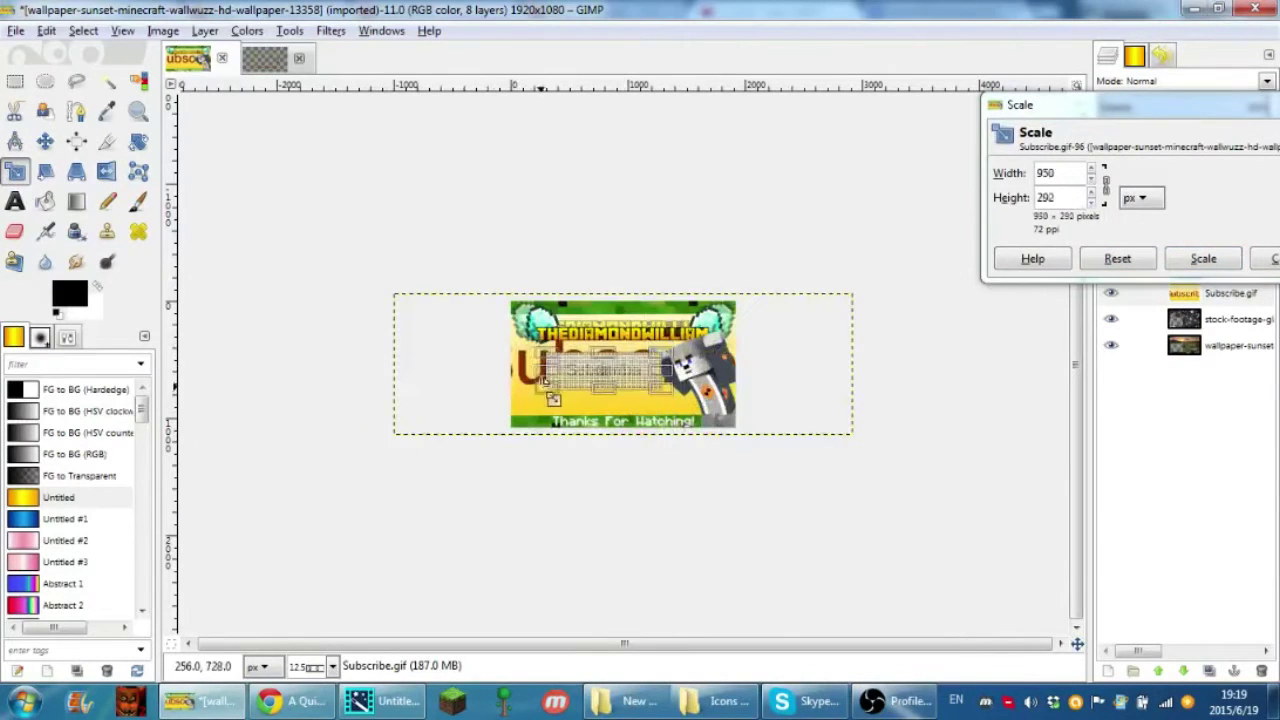
pyautogui.click(1203, 258)
# Shrink the Subscribe button further and move it to the lower right above the text.
pyautogui.press('+')
pyautogui.press('+')
pyautogui.press('+')
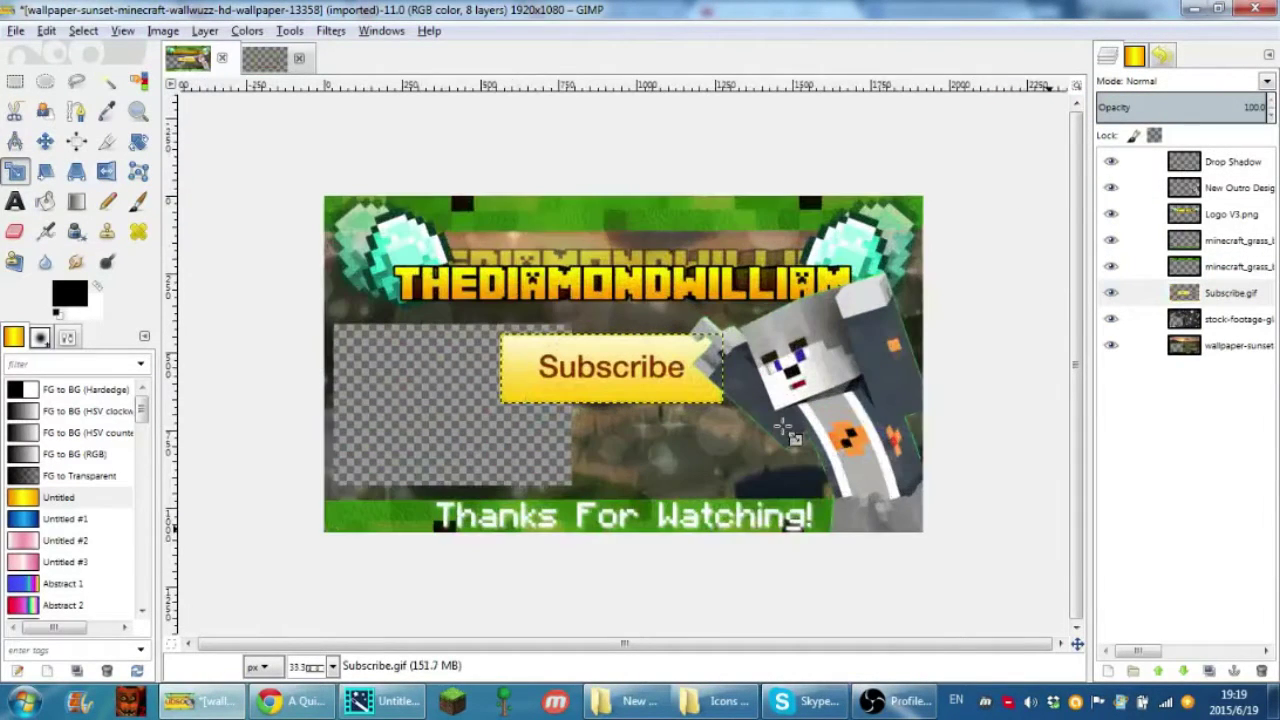
pyautogui.click(24, 172)
pyautogui.click(537, 383)
pyautogui.moveTo(722, 337); pyautogui.dragTo(684, 349)
pyautogui.click(1196, 257)
pyautogui.press('m')
pyautogui.moveTo(608, 371); pyautogui.dragTo(753, 483)
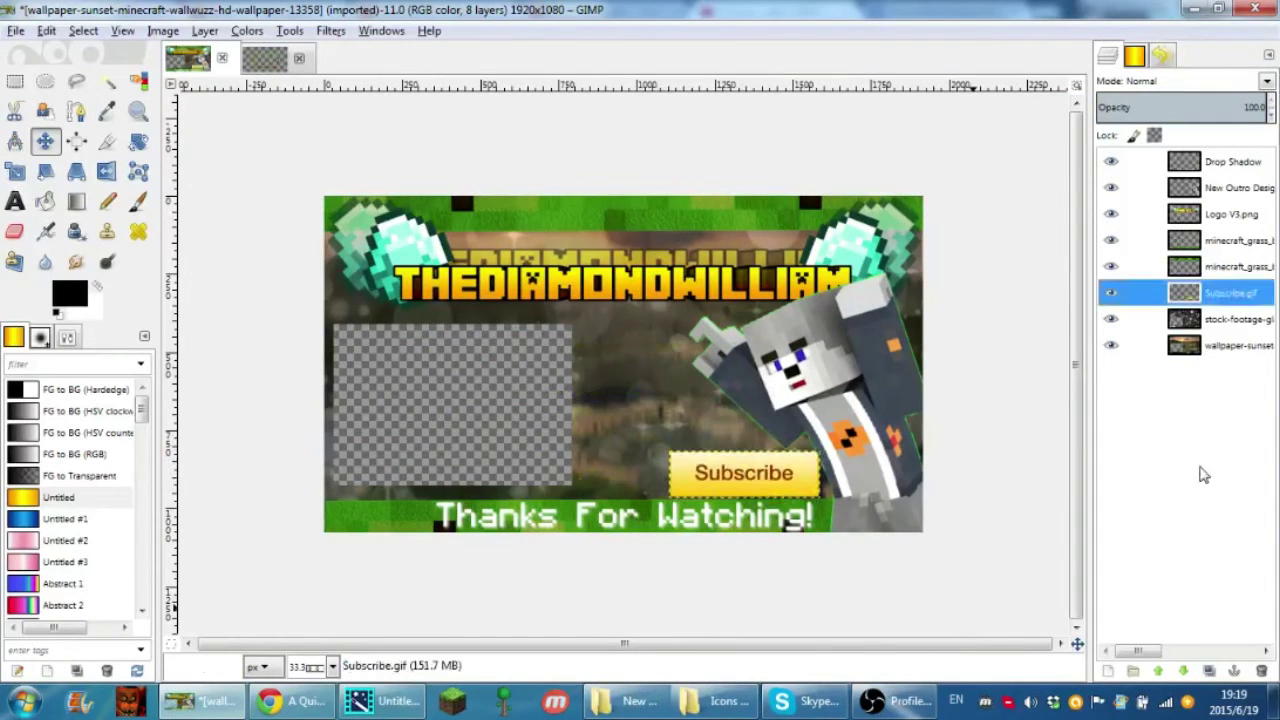
pyautogui.click(1115, 345)
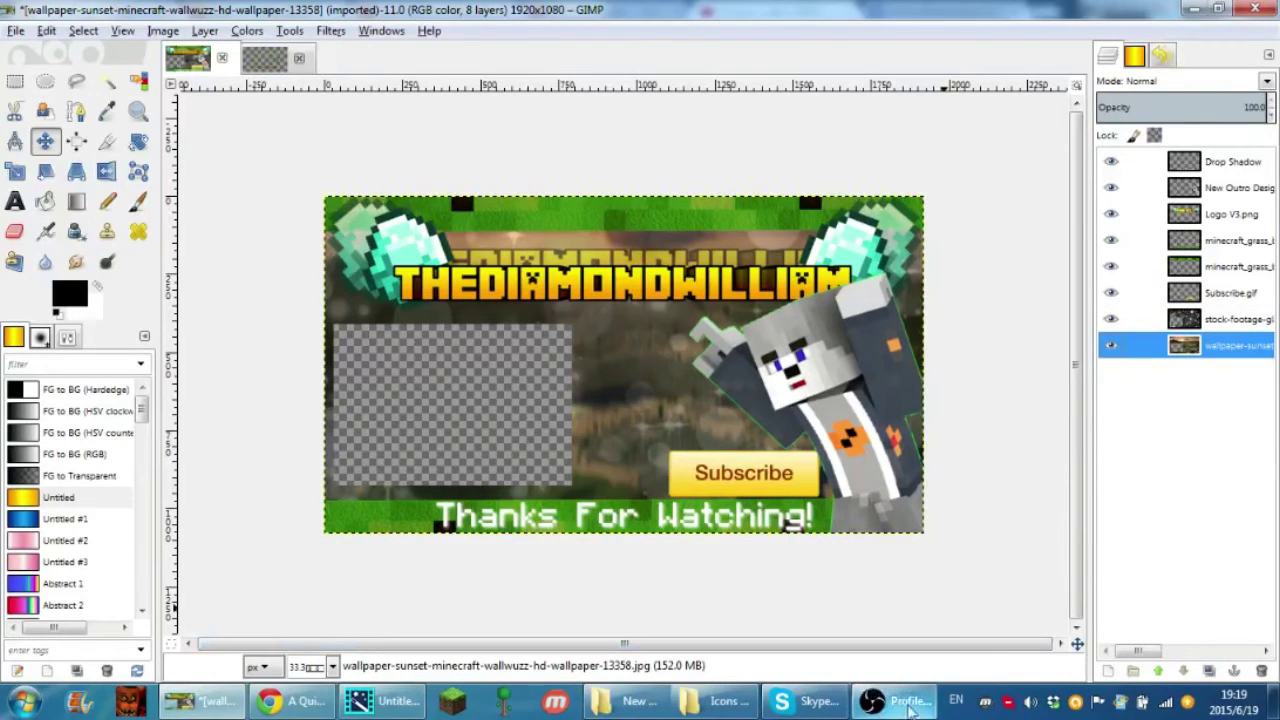
# Add the Facebook logo, raise its layer above Subscribe and place it beside Subscribe.
pyautogui.click(628, 700)
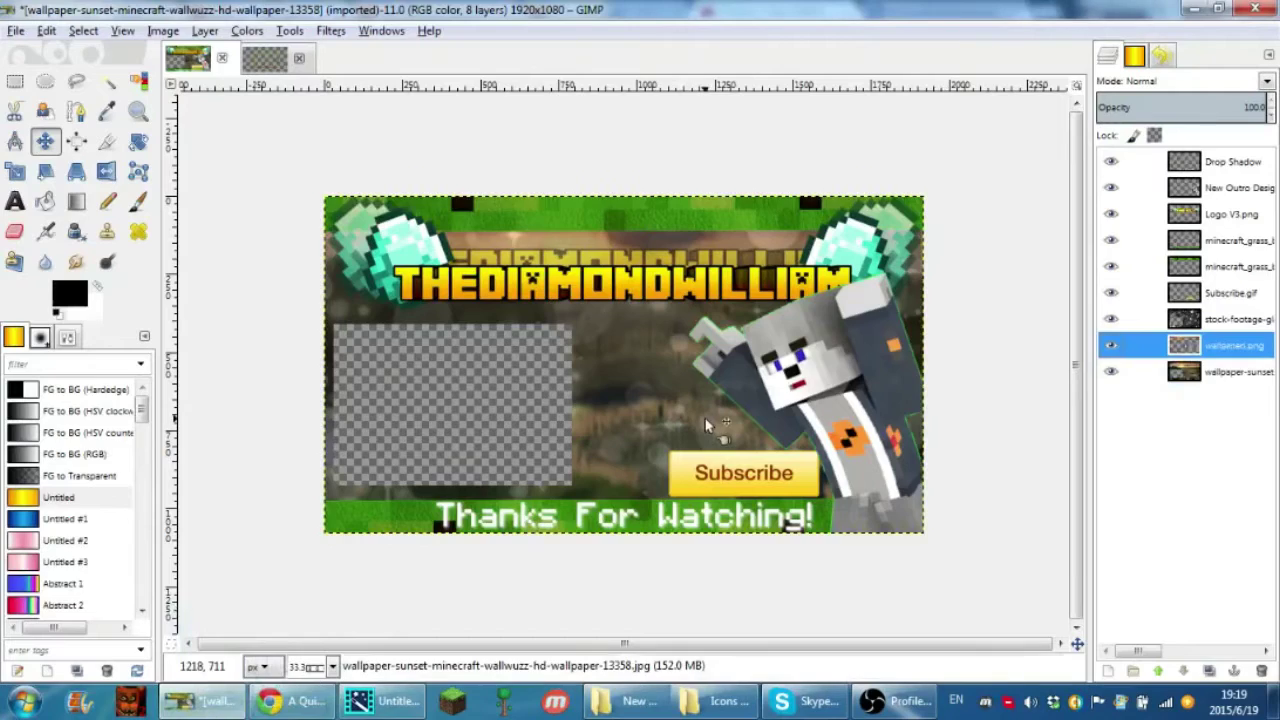
pyautogui.moveTo(1095, 165); pyautogui.dragTo(630, 378)
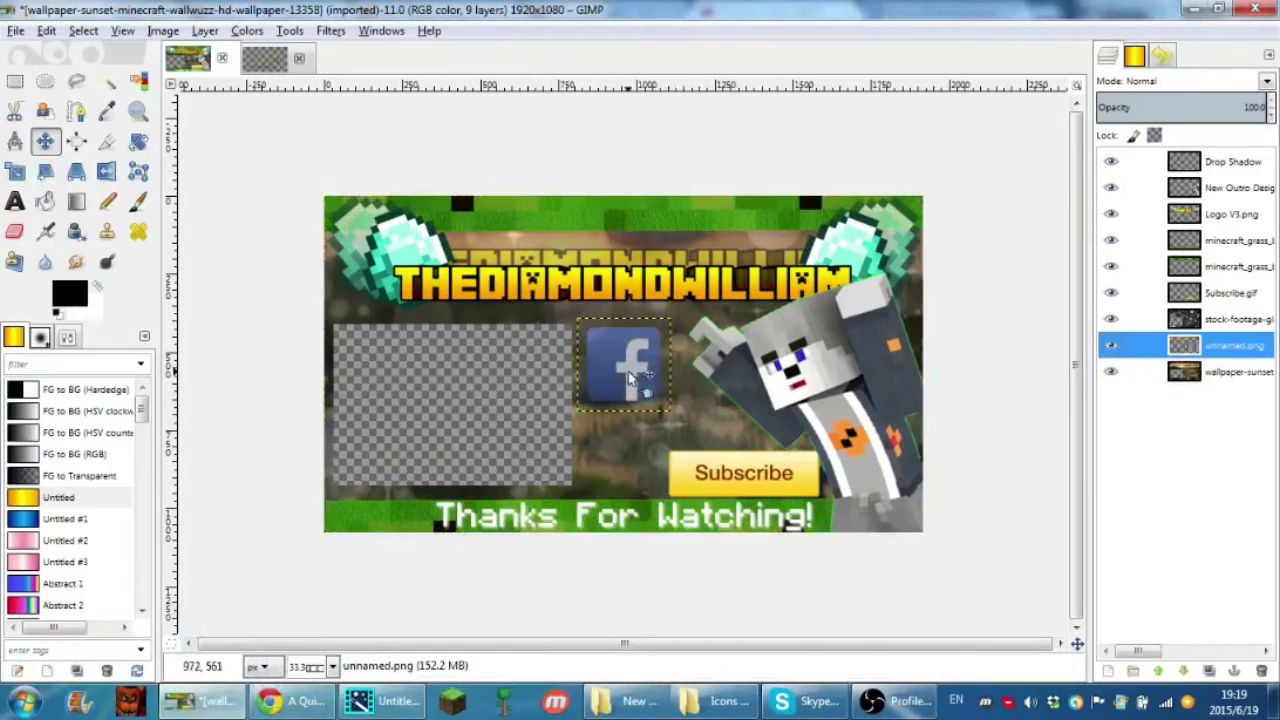
pyautogui.moveTo(1230, 347); pyautogui.dragTo(1210, 292)
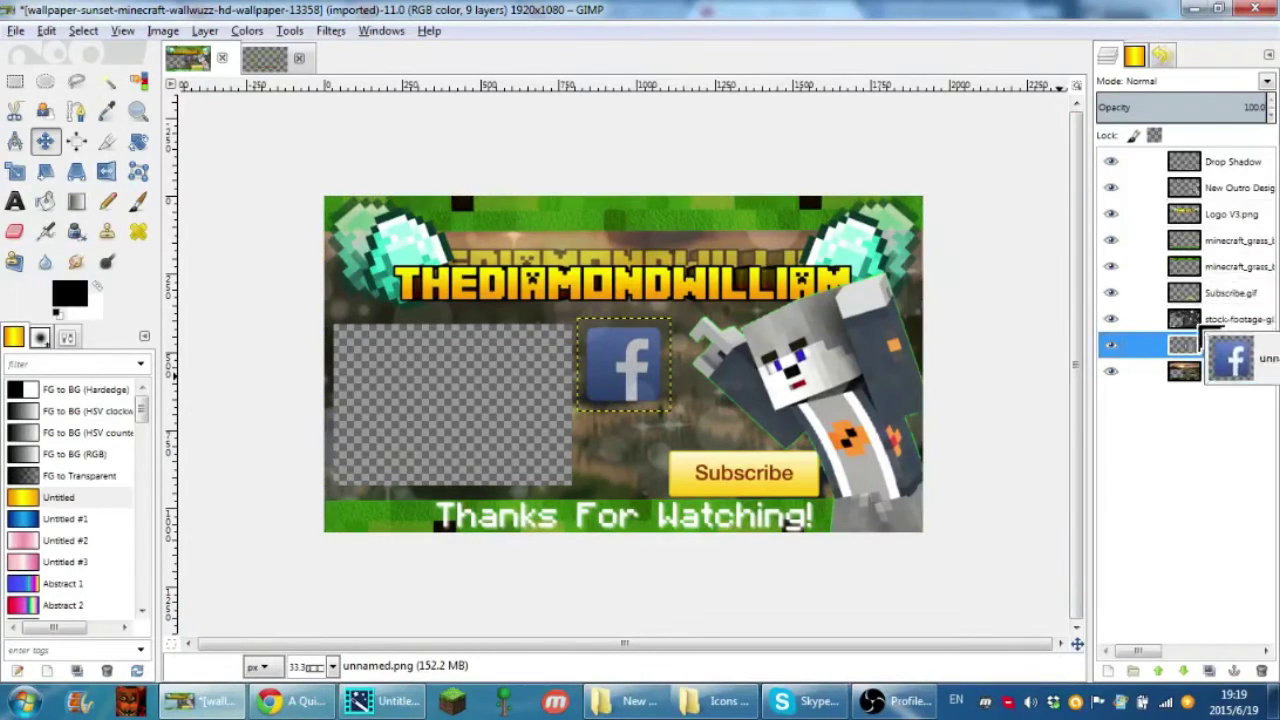
pyautogui.moveTo(630, 380); pyautogui.dragTo(632, 474)
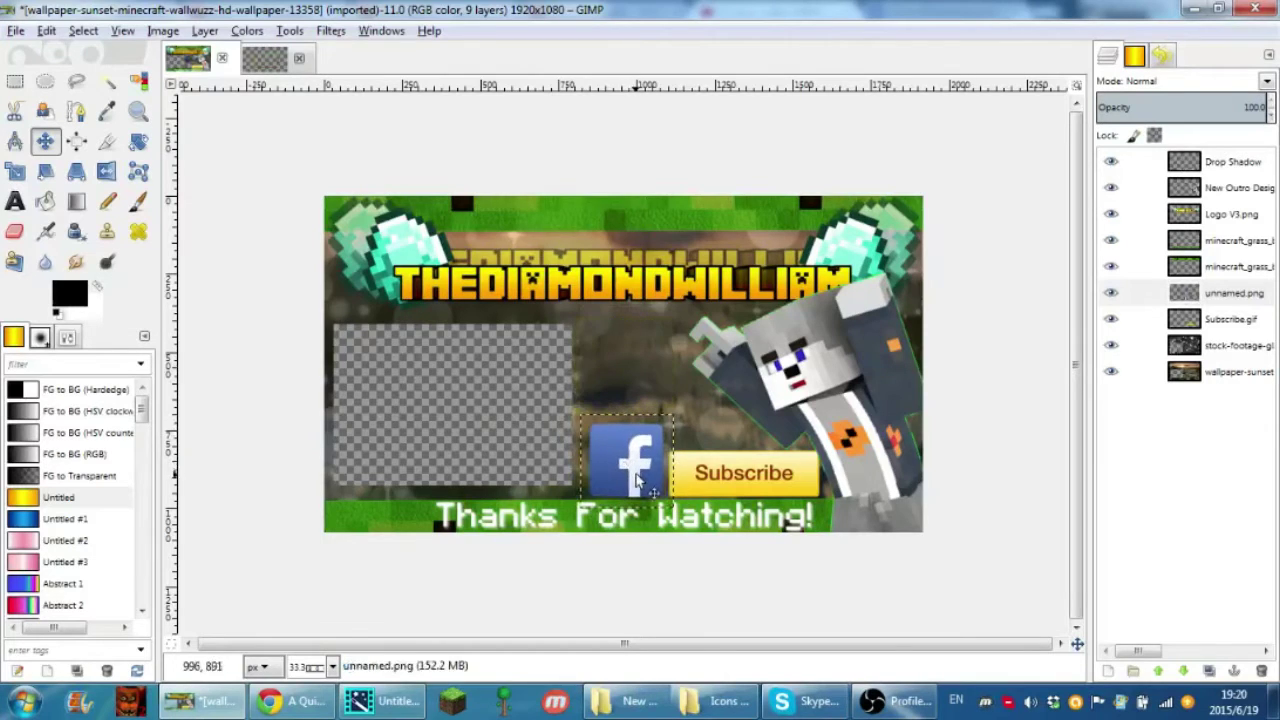
# Add twitter-logo.jpg from the folder into the outro as a full-size layer.
pyautogui.click(625, 700)
pyautogui.moveTo(970, 205)
pyautogui.mouseDown()
pyautogui.moveTo(966, 240)
pyautogui.moveTo(502, 409)
pyautogui.mouseUp()
pyautogui.moveTo(430, 198); pyautogui.dragTo(545, 343)
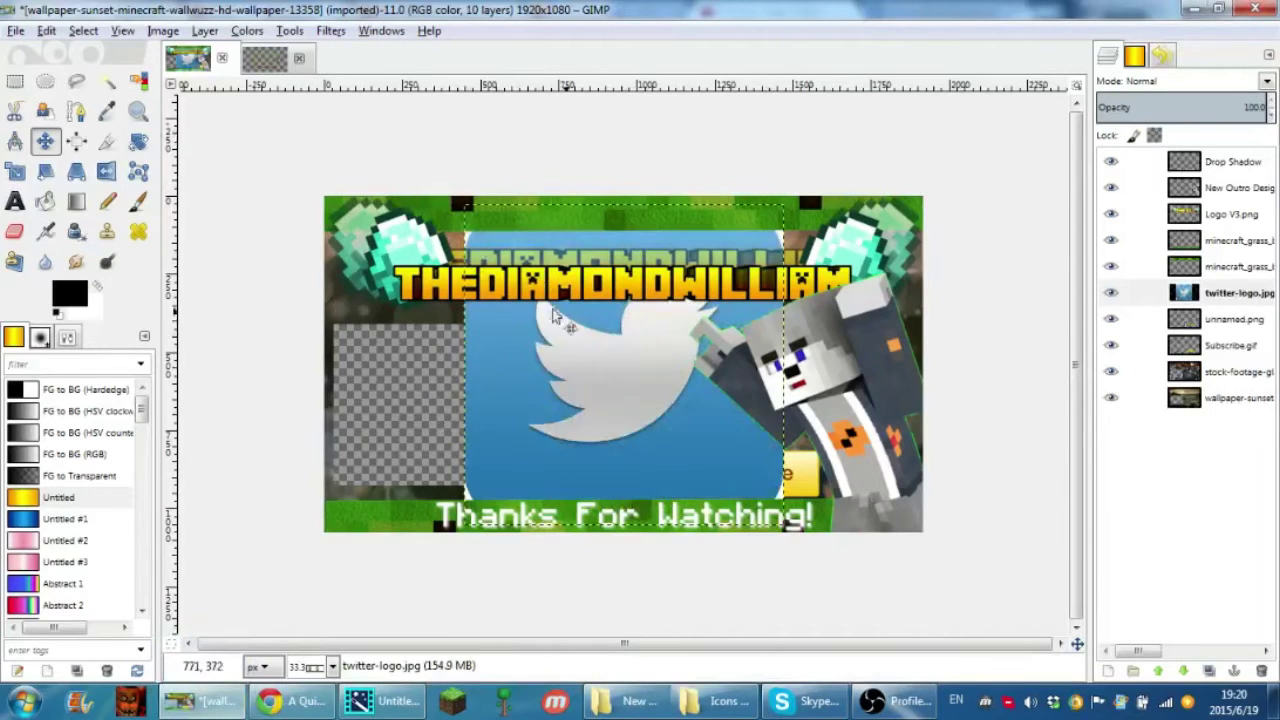
# Add an alpha channel to the Twitter logo layer.
pyautogui.click(107, 81)
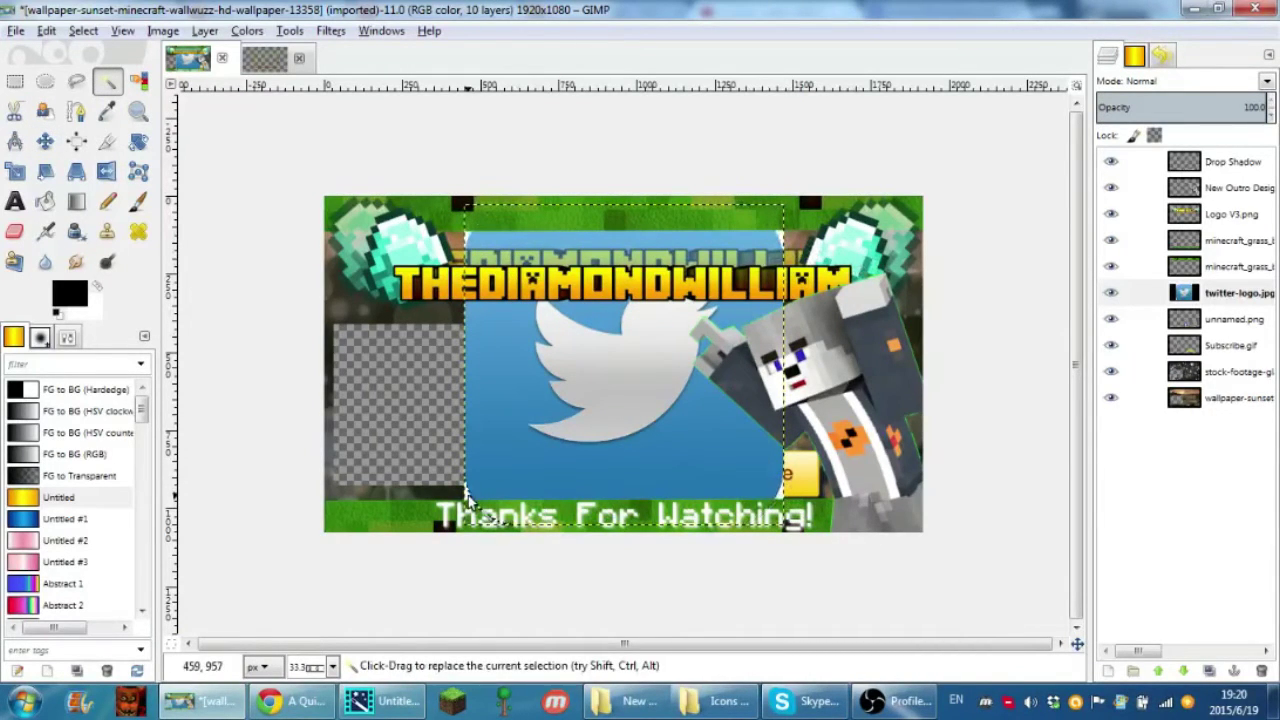
pyautogui.click(204, 30)
pyautogui.moveTo(248, 234)
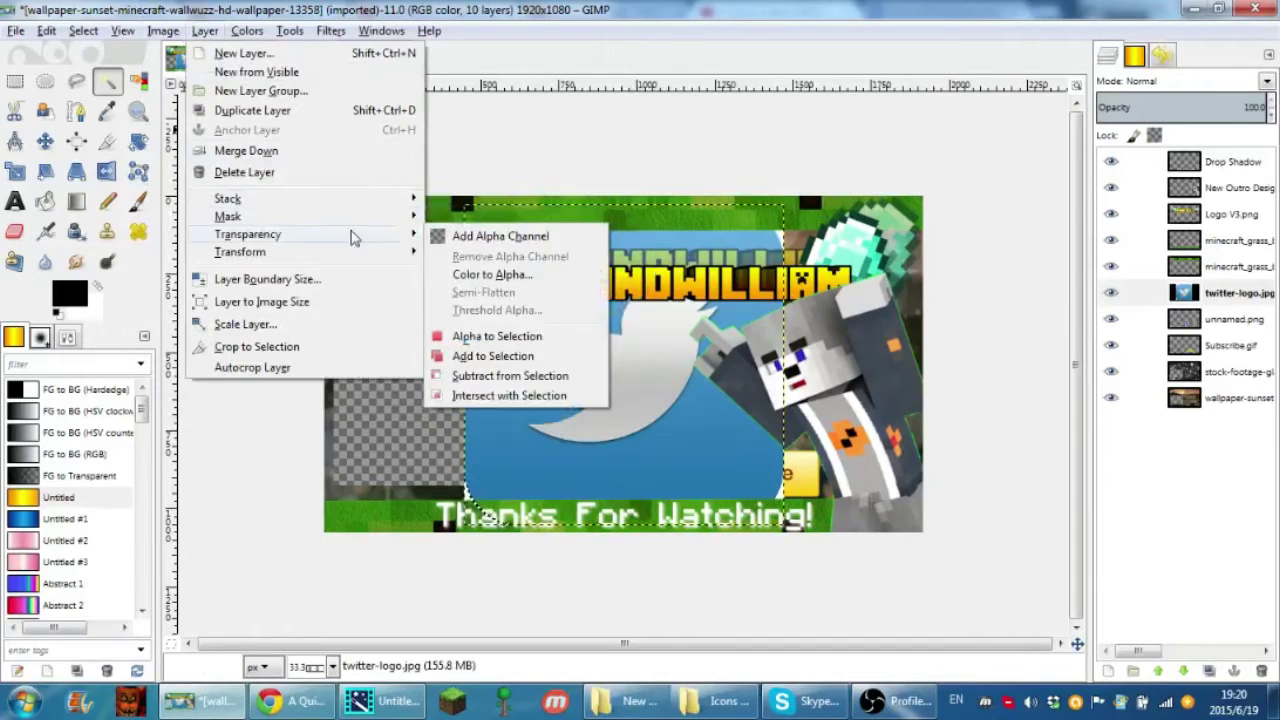
pyautogui.click(470, 234)
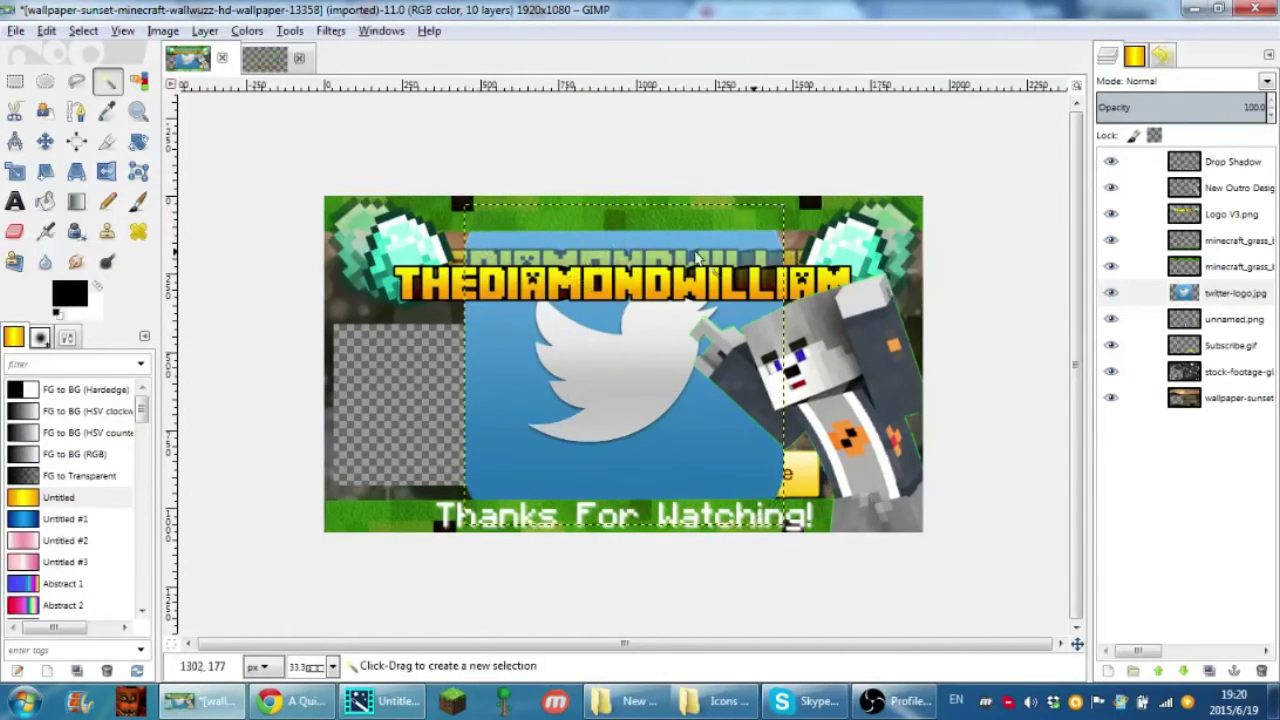
# Scale the Twitter logo to 223x223, place it above Subscribe, and raise its layer under Drop Shadow.
pyautogui.click(15, 171)
pyautogui.moveTo(783, 205); pyautogui.dragTo(586, 455)
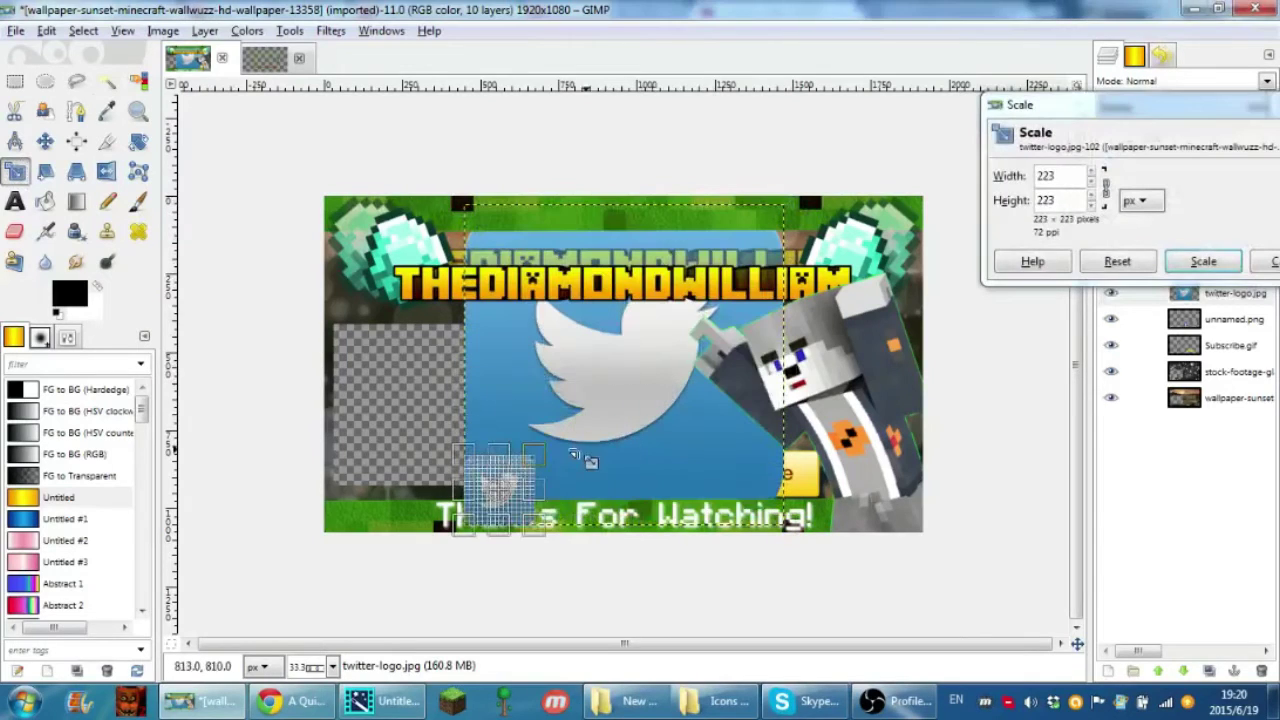
pyautogui.press('Return')
pyautogui.press('m')
pyautogui.moveTo(493, 497); pyautogui.dragTo(714, 416)
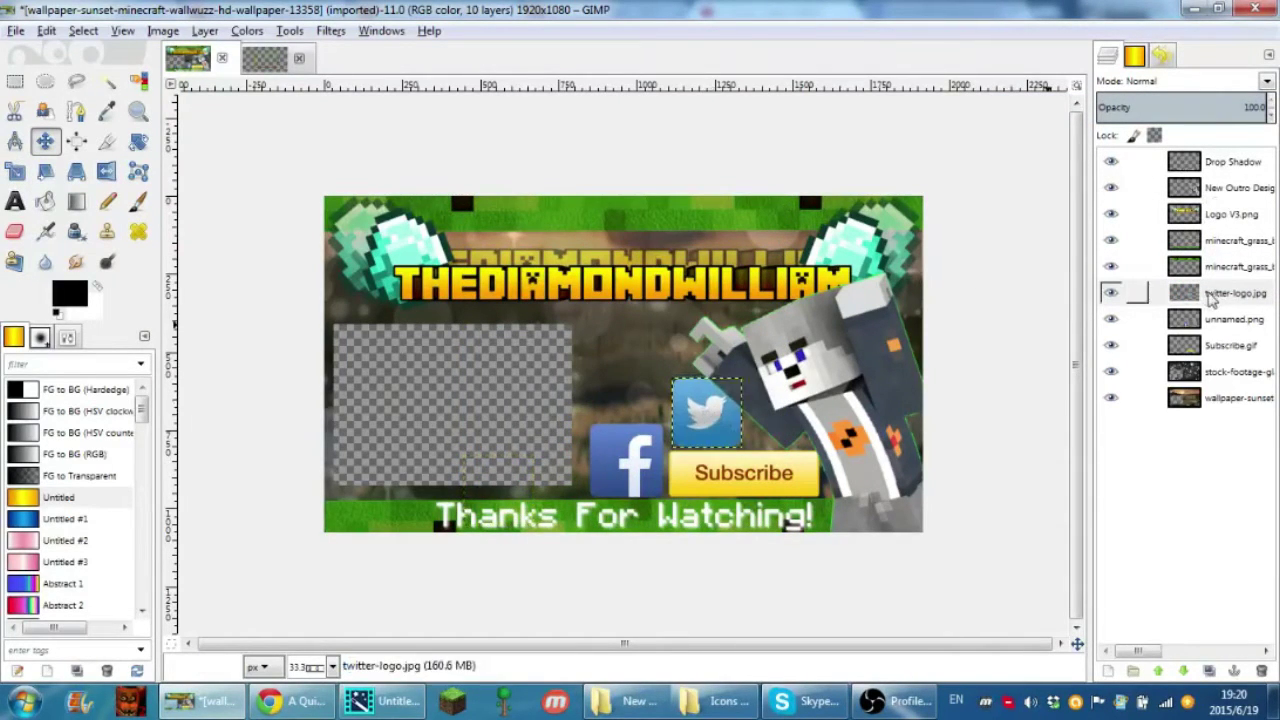
pyautogui.moveTo(1215, 300)
pyautogui.mouseDown()
pyautogui.moveTo(1225, 185)
pyautogui.moveTo(1213, 181)
pyautogui.moveTo(1215, 198)
pyautogui.mouseUp()
# Drag g+128.png from the Explorer folder onto the outro canvas.
pyautogui.click(718, 700)
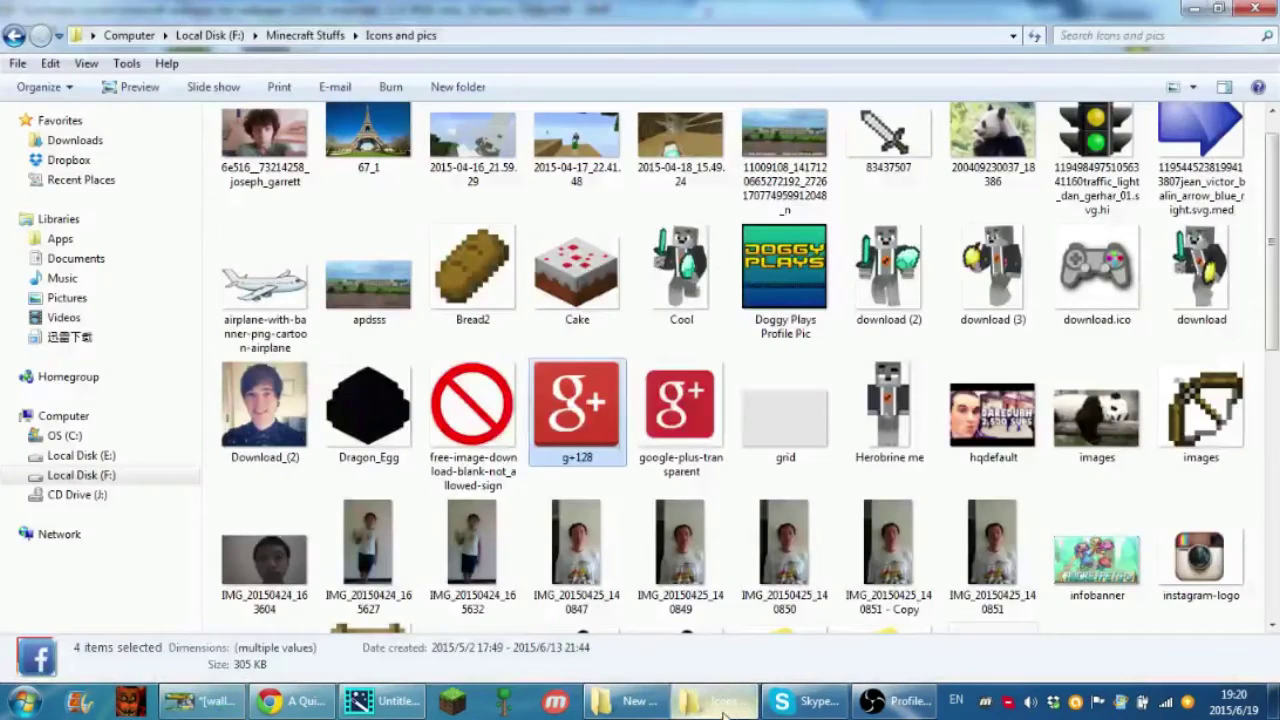
pyautogui.click(630, 700)
pyautogui.moveTo(688, 376); pyautogui.dragTo(1011, 412)
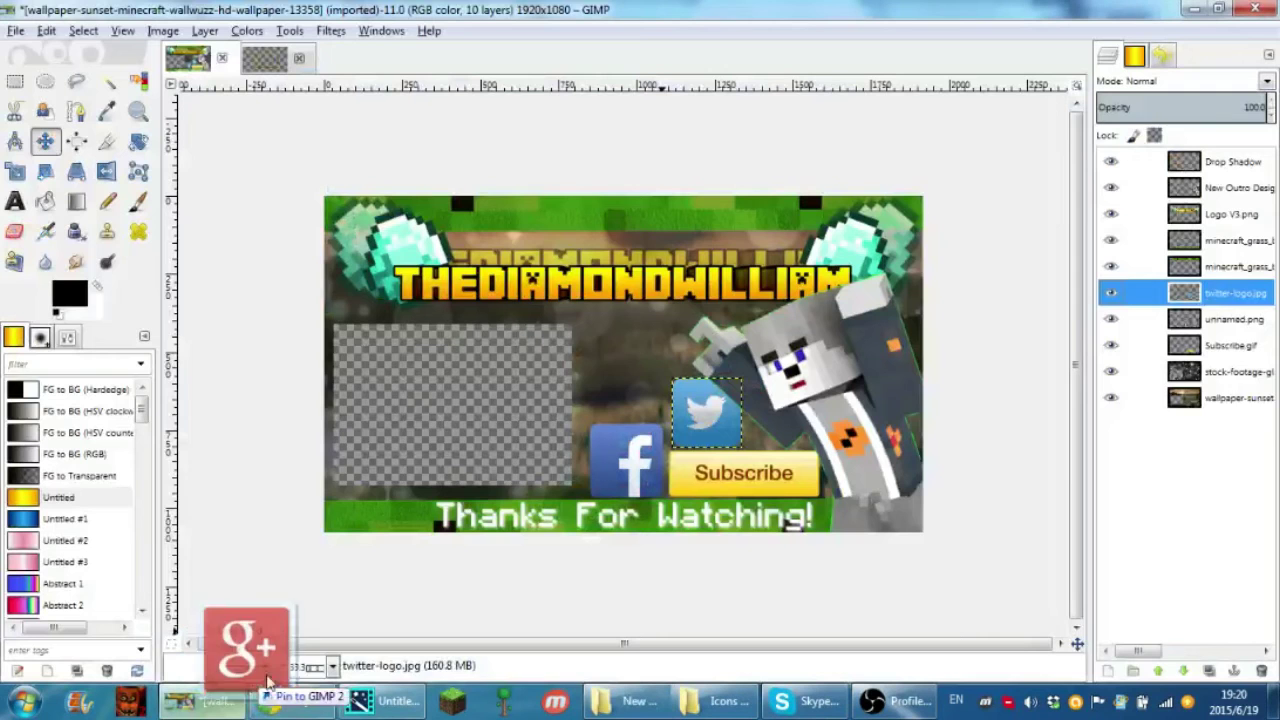
pyautogui.moveTo(264, 155)
pyautogui.mouseDown()
pyautogui.moveTo(703, 370)
pyautogui.moveTo(673, 318)
pyautogui.moveTo(627, 378)
pyautogui.mouseUp()
# Enlarge the Google+ logo and position it above the Facebook logo.
pyautogui.click(14, 171)
pyautogui.click(630, 370)
pyautogui.press('Return')
pyautogui.press('m')
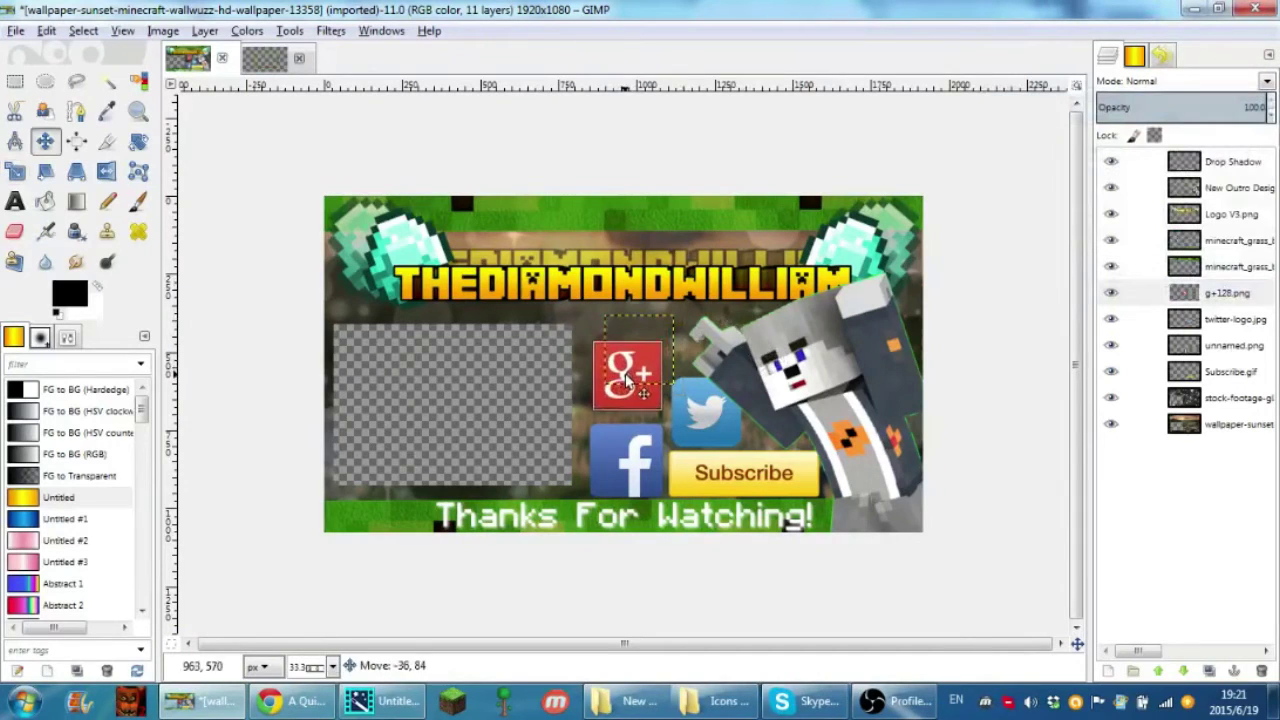
pyautogui.press('-')
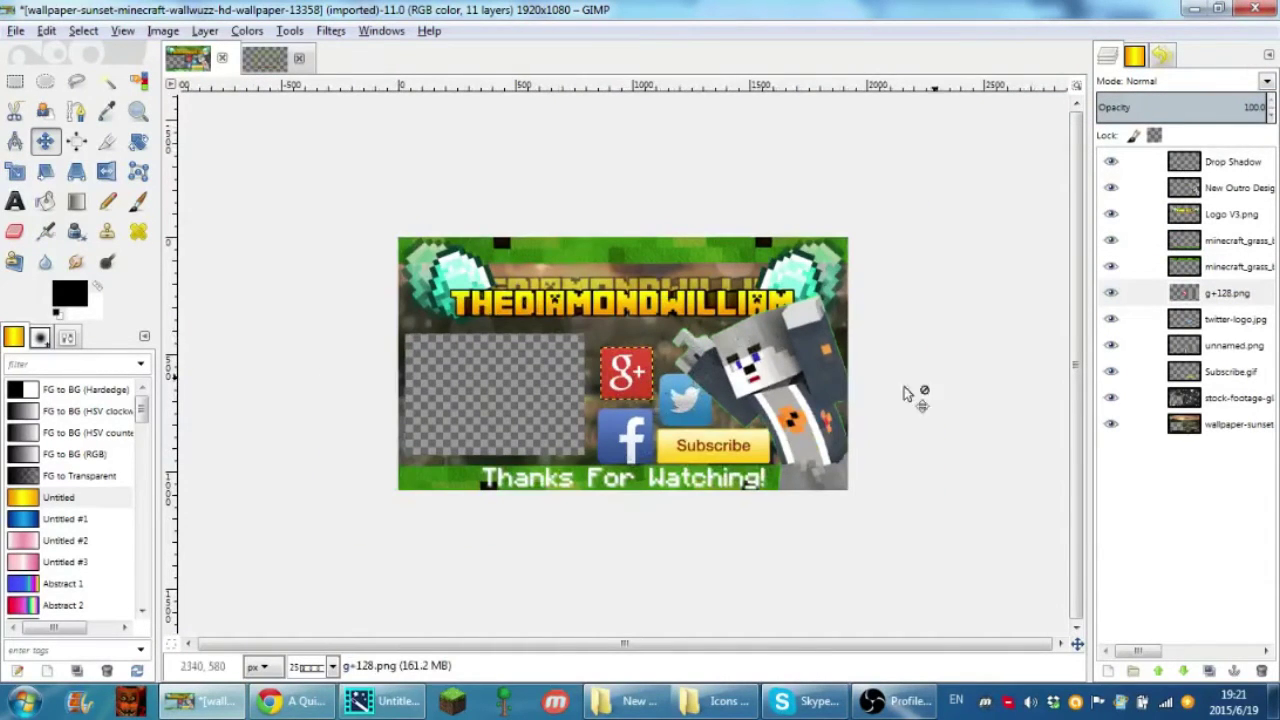
pyautogui.rightClick(1206, 168)
# Merge all visible layers into a single layer.
pyautogui.click(1092, 646)
pyautogui.click(180, 294)
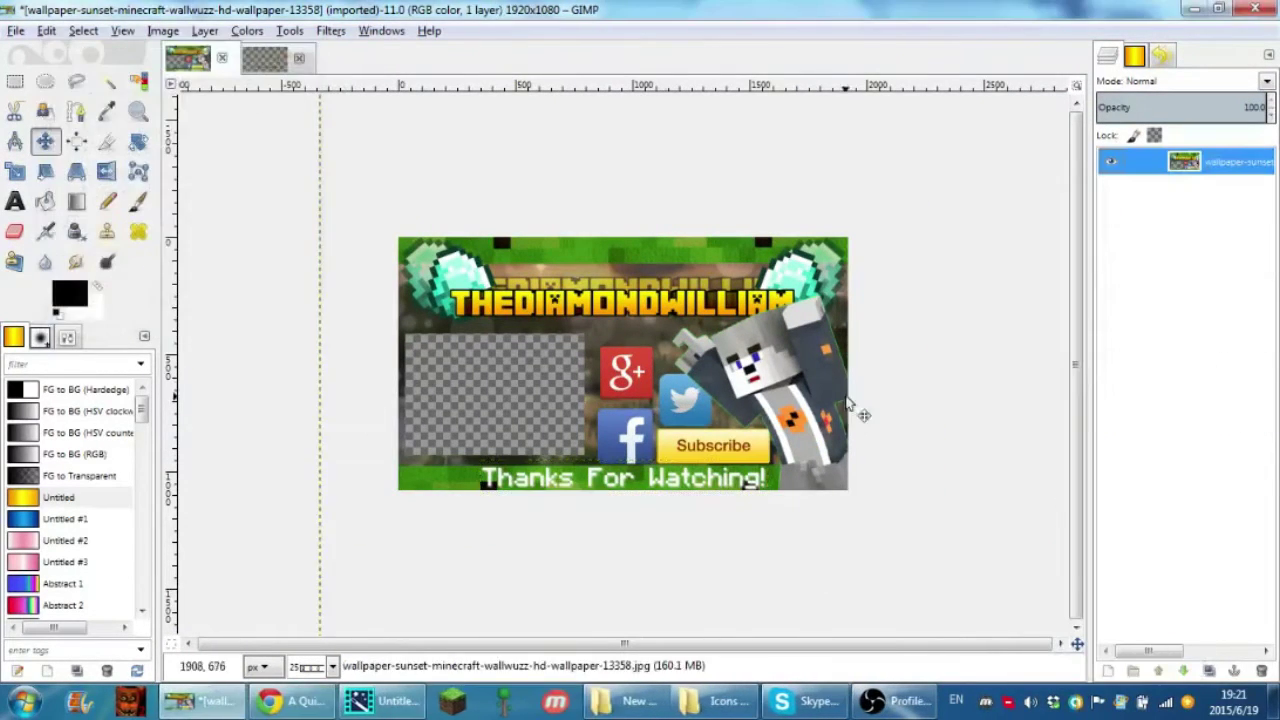
pyautogui.press('+')
# Export the outro as My New Outro.jpg into the New Outro Making folder.
pyautogui.click(15, 31)
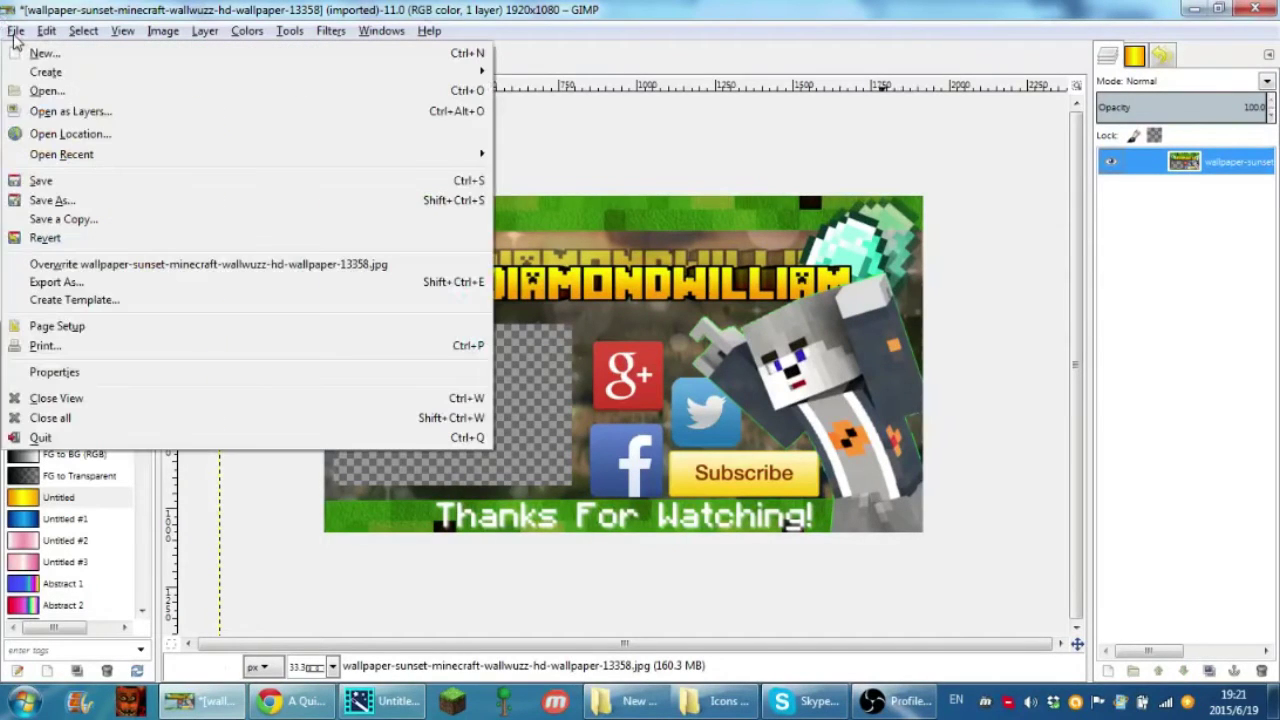
pyautogui.click(107, 285)
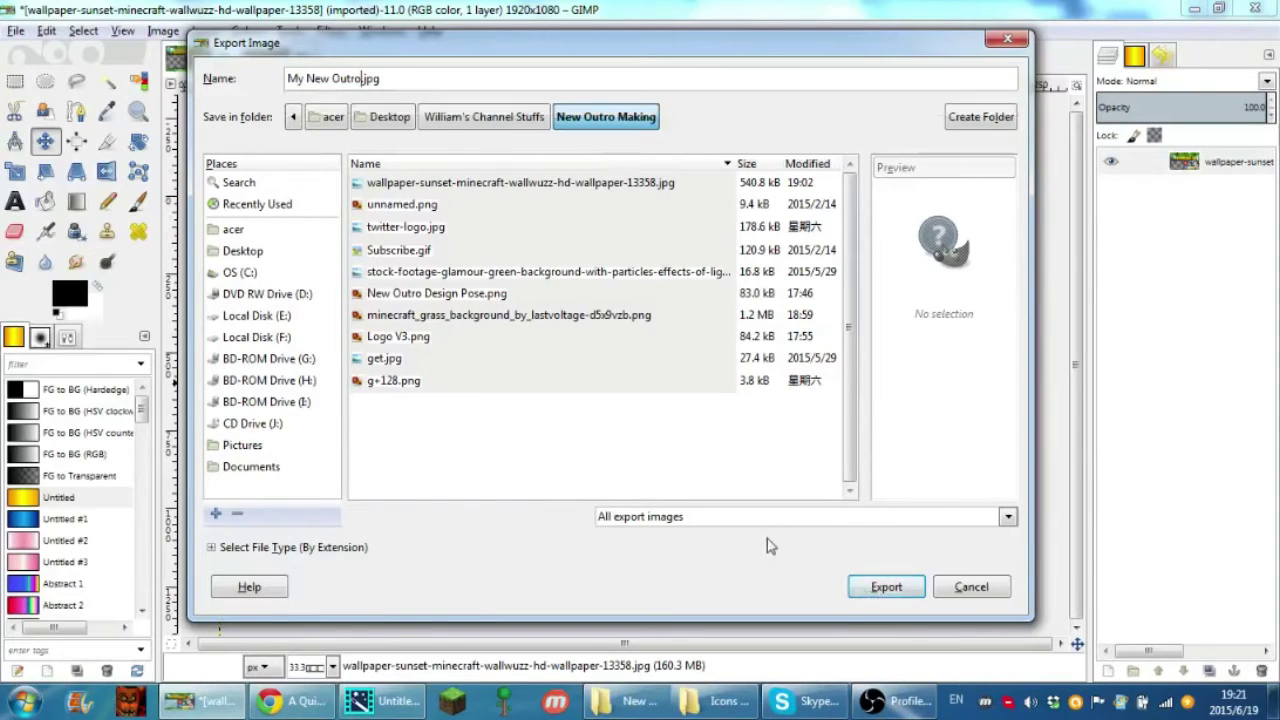
pyautogui.press('Return')
pyautogui.click(643, 471)
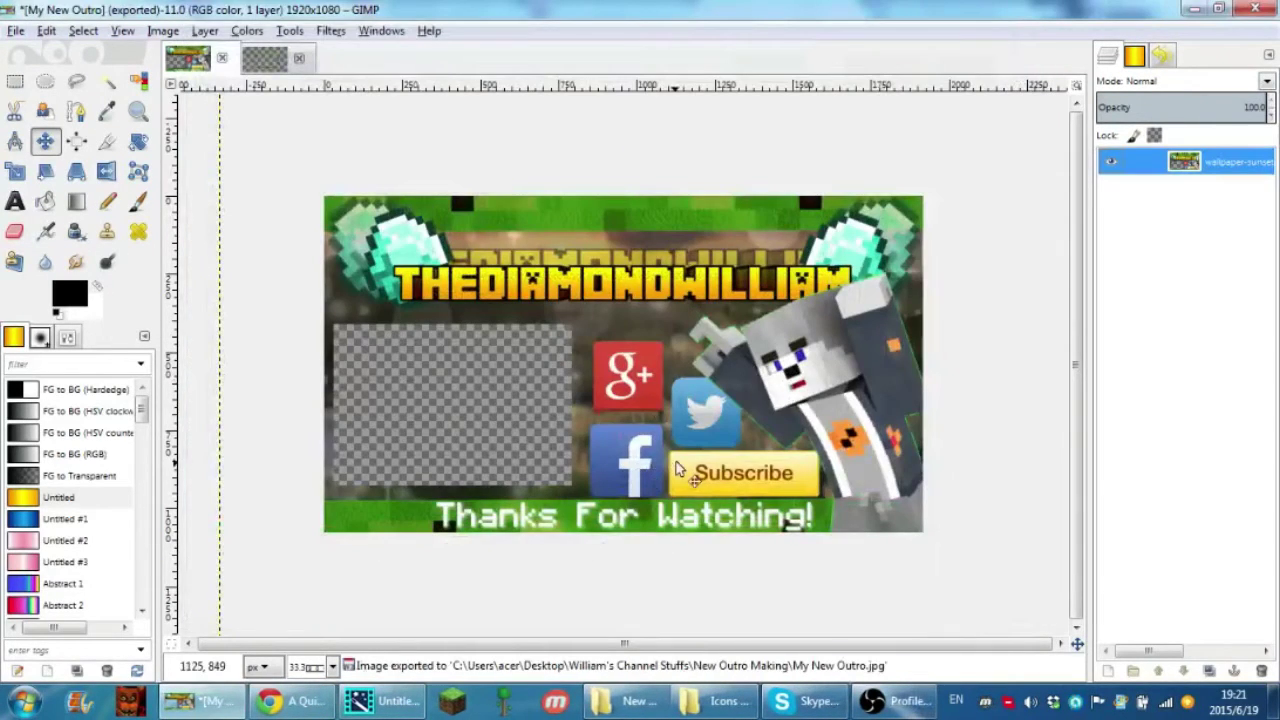
pyautogui.click(630, 701)
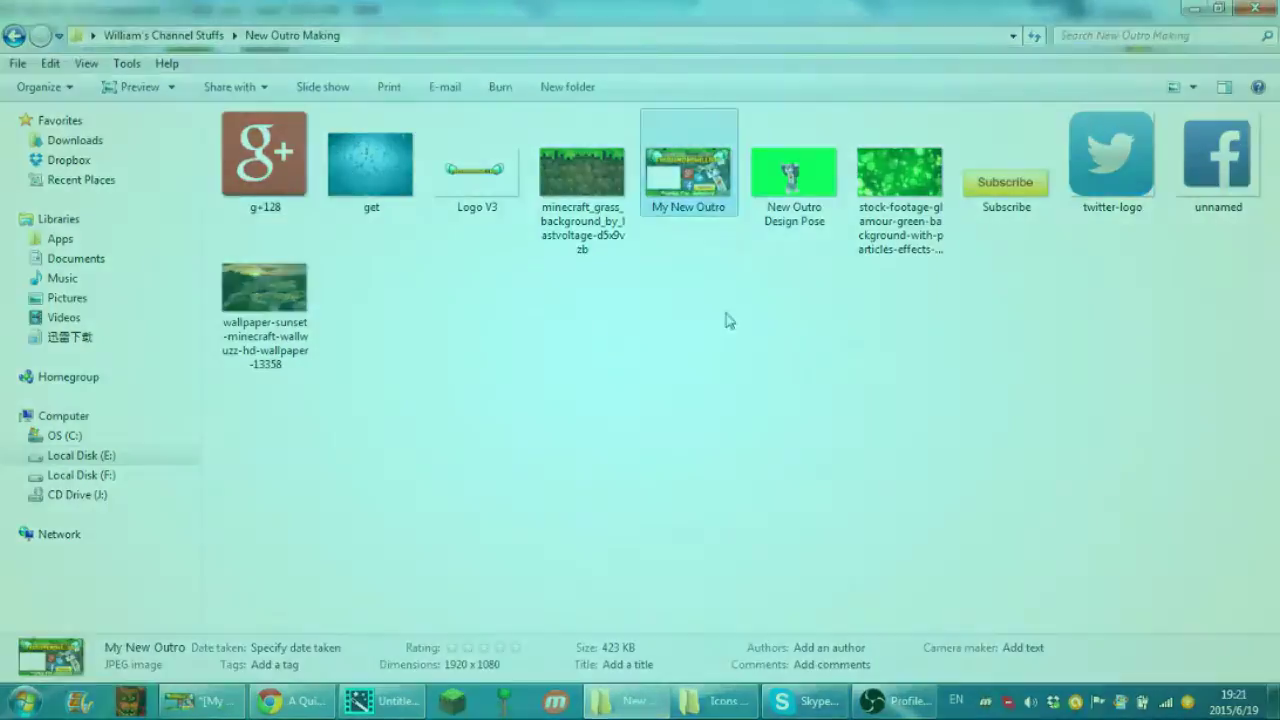